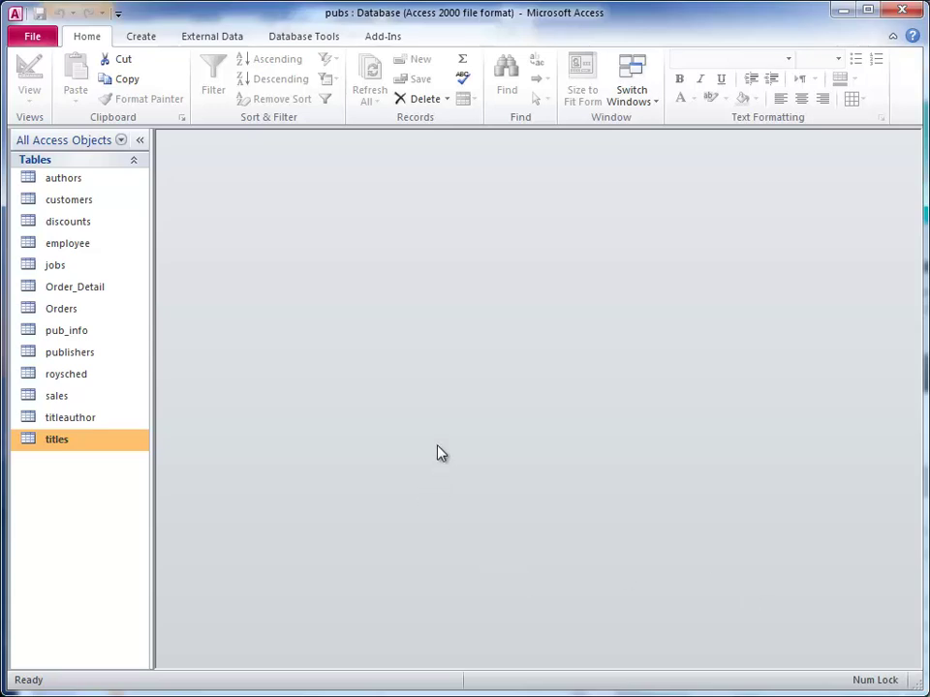
Open the database's Relationships diagram and examine the Order_ID link between the Orders and Order_Detail tables
left_click(58, 309)
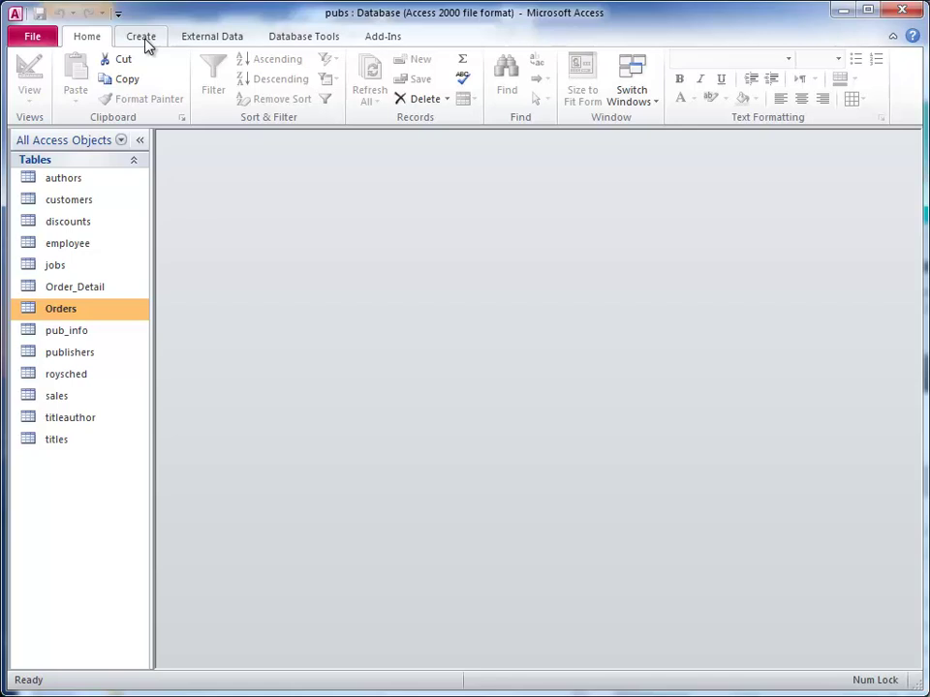
left_click(318, 41)
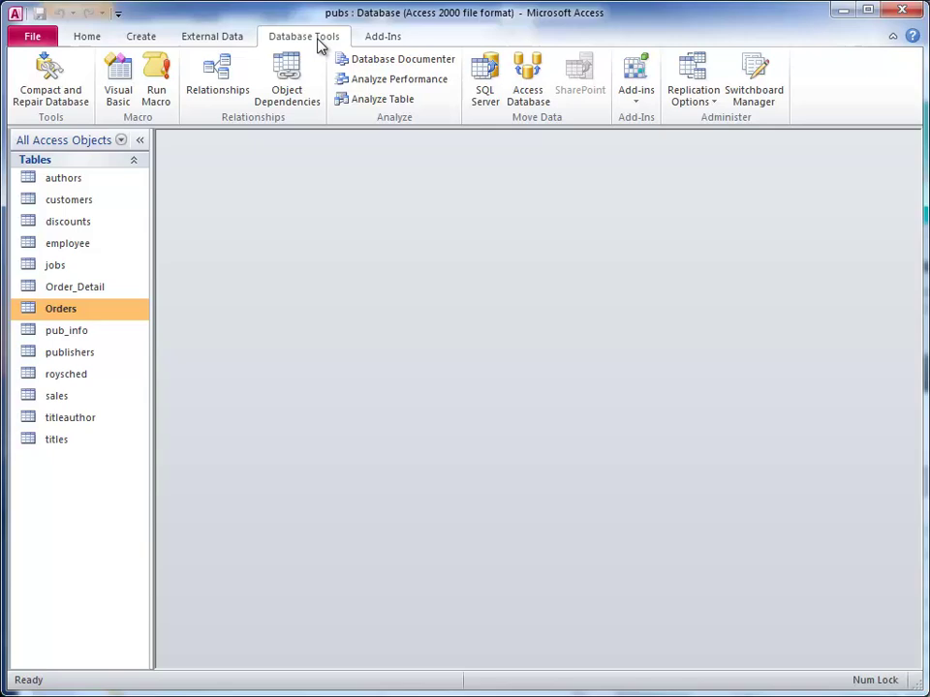
left_click(231, 83)
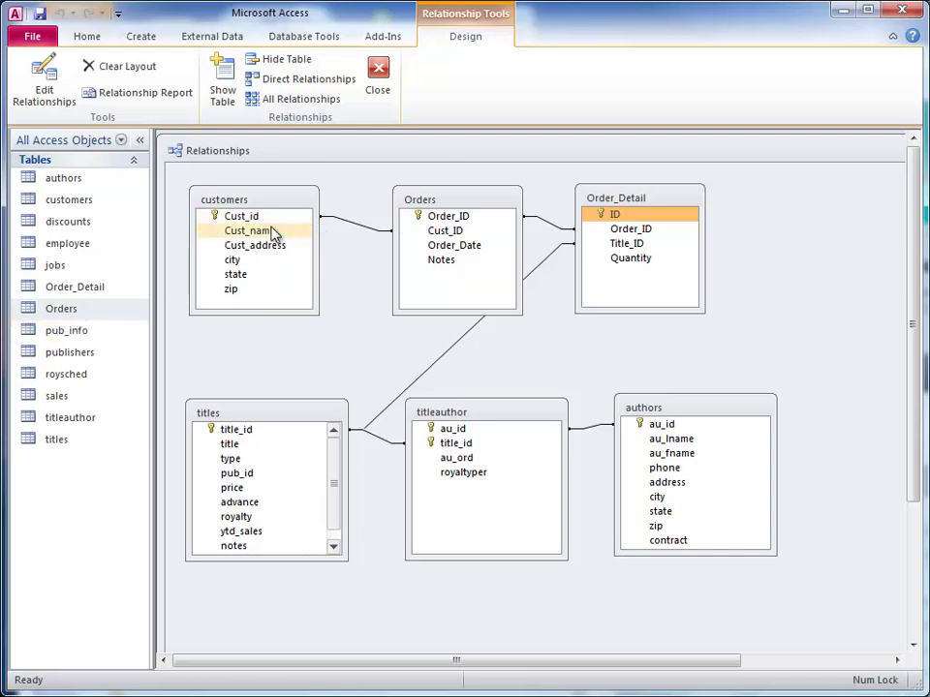
left_click(467, 221)
left_click_drag(467, 221, 536, 221)
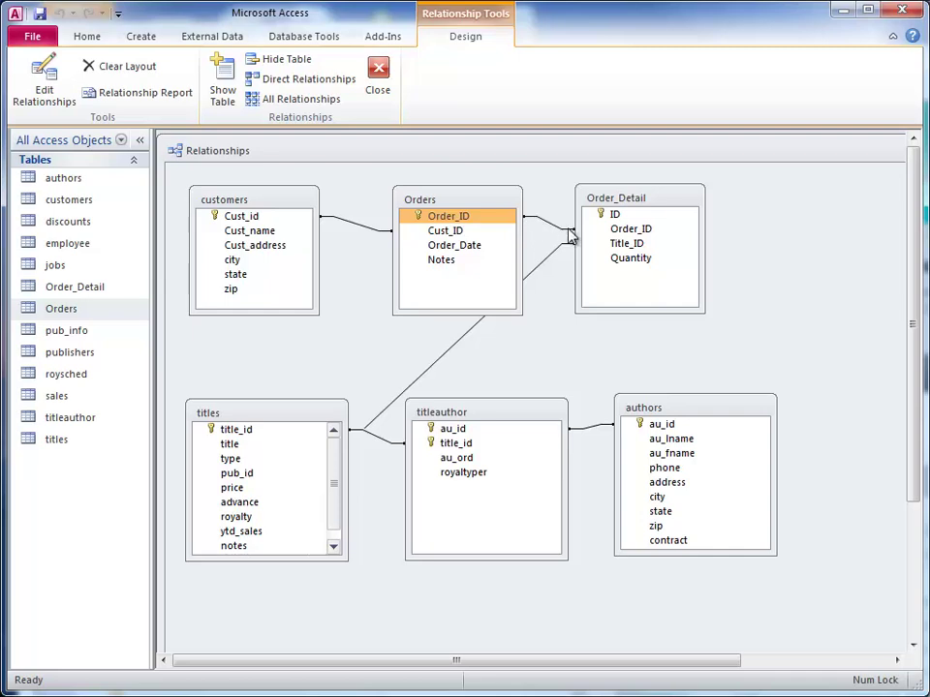
Review the settings of the relationship between Orders and Order_Detail, and close the Relationships diagram
left_click(558, 230)
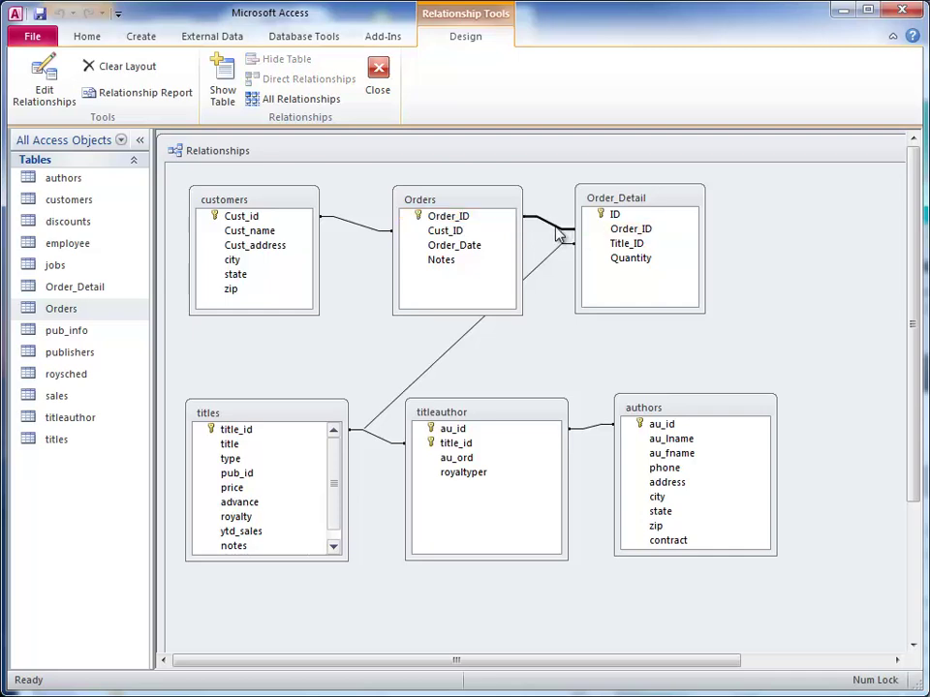
right_click(558, 233)
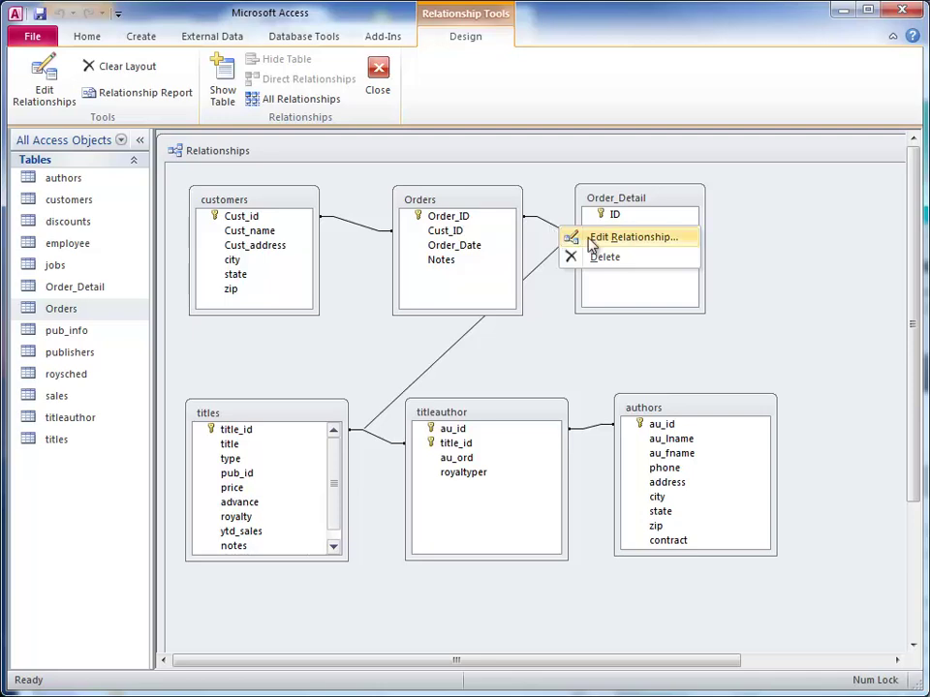
left_click(591, 238)
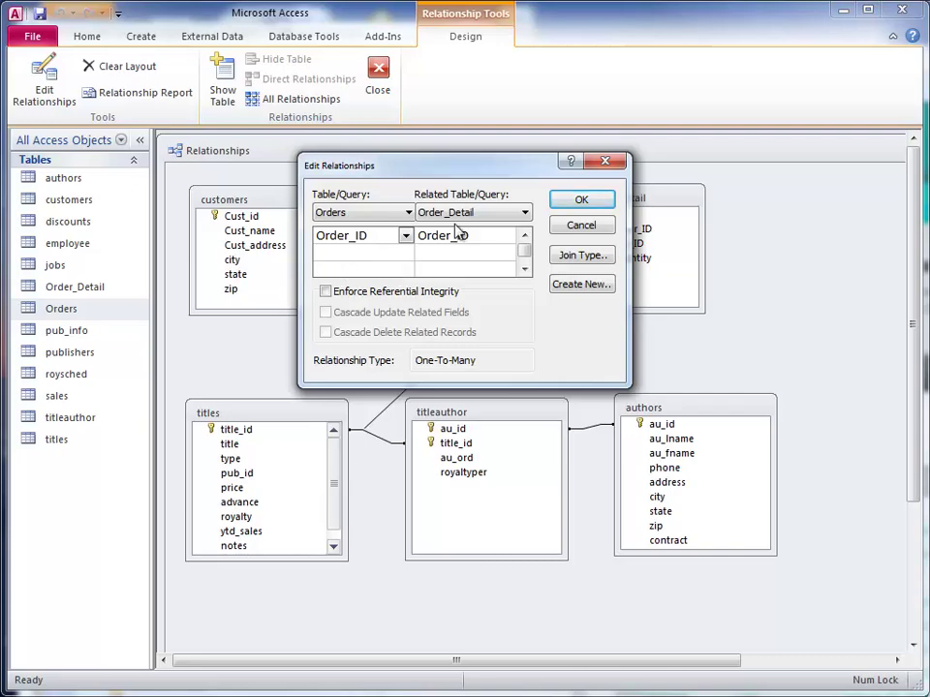
left_click(565, 200)
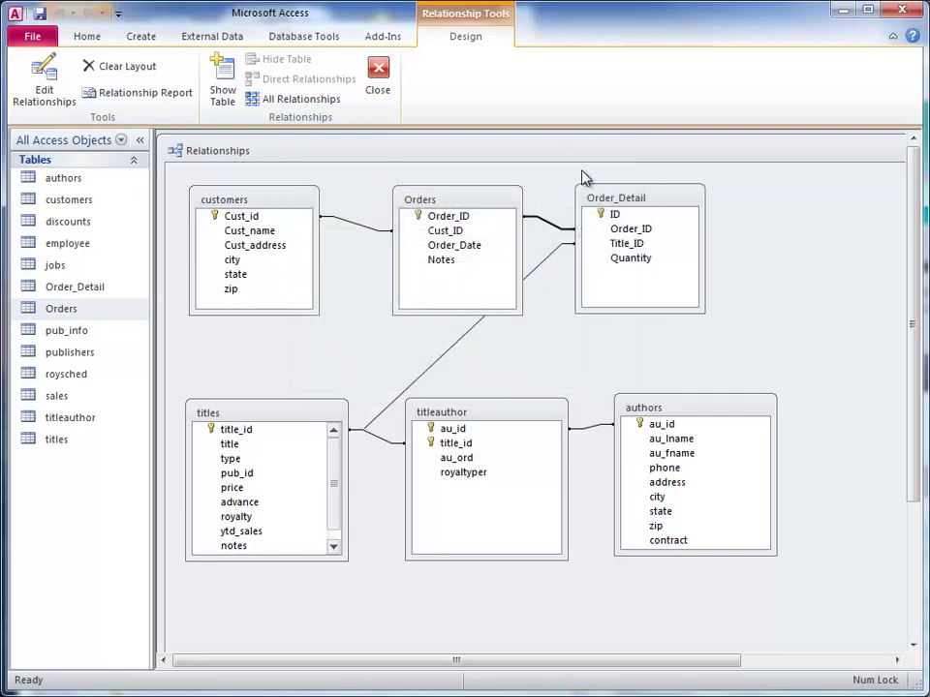
right_click(581, 153)
left_click(598, 180)
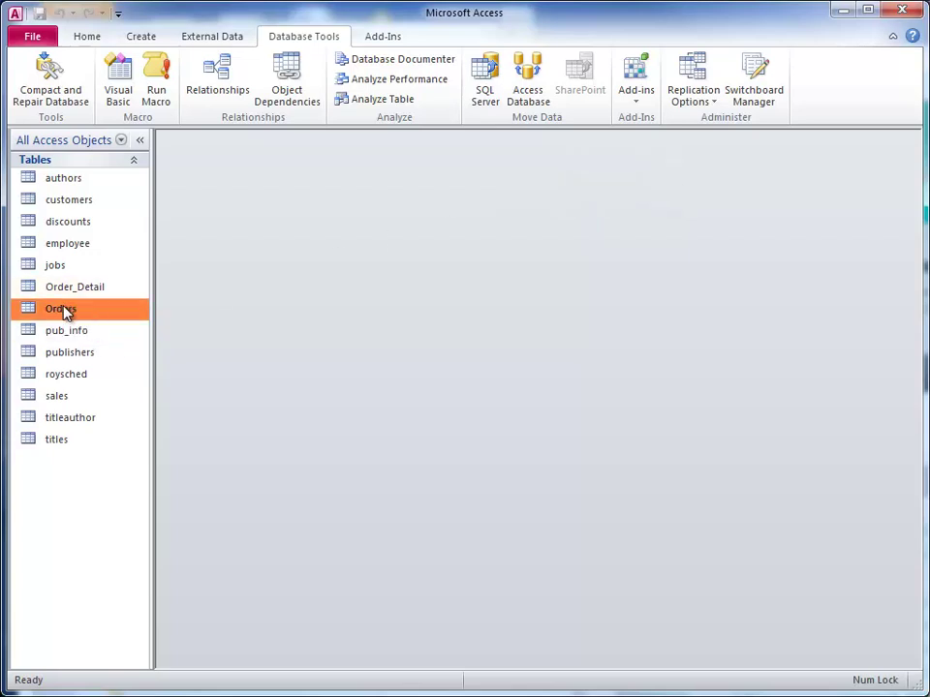
Create a form from the Orders table and enlarge its window slightly
left_click(136, 38)
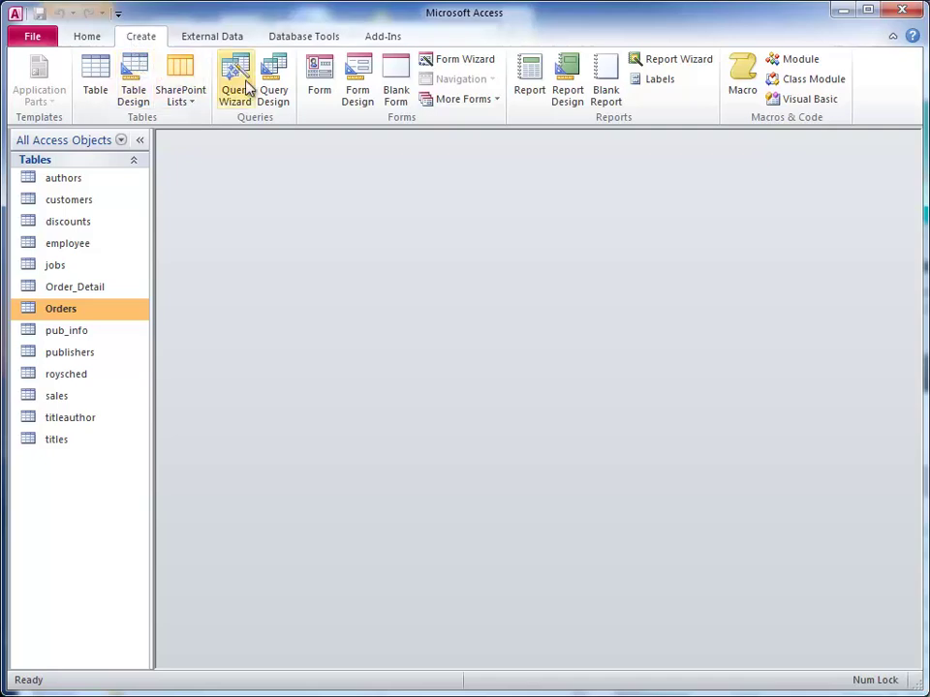
left_click(321, 86)
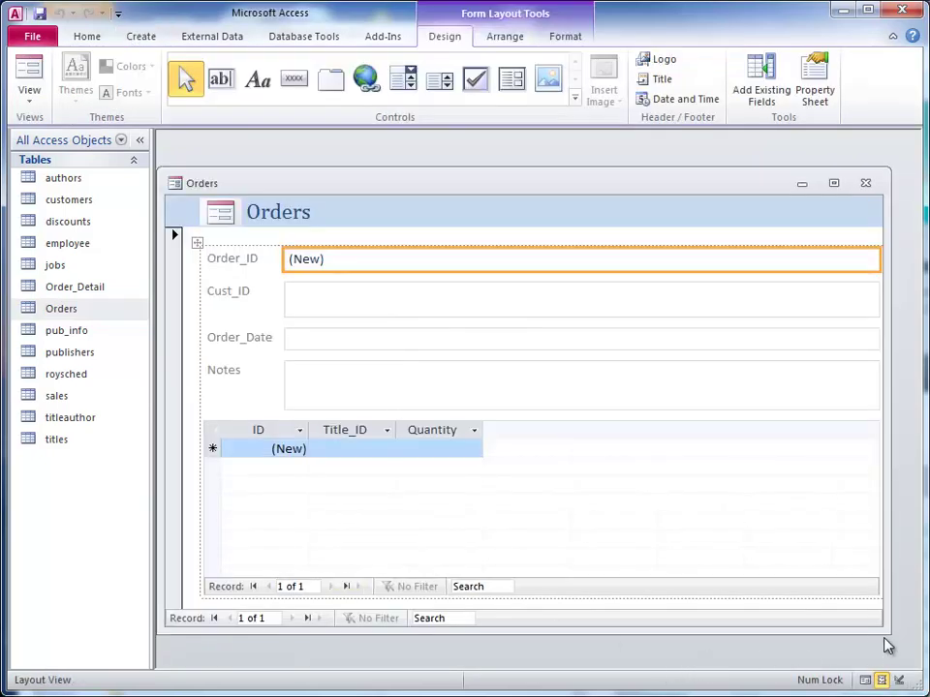
left_click_drag(887, 633, 908, 652)
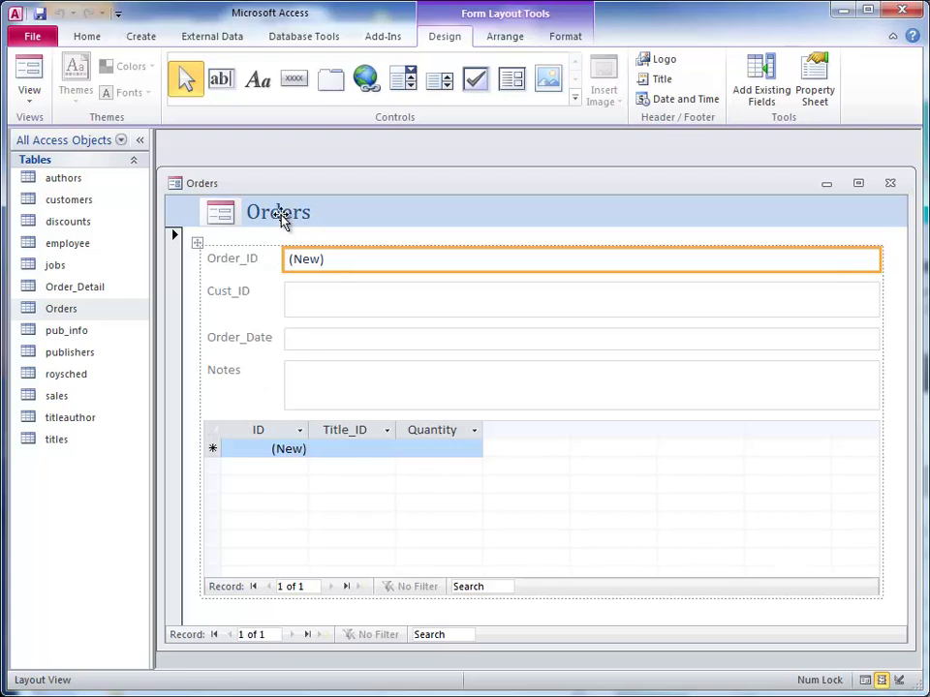
Save the new form under the name frmOrders
right_click(296, 190)
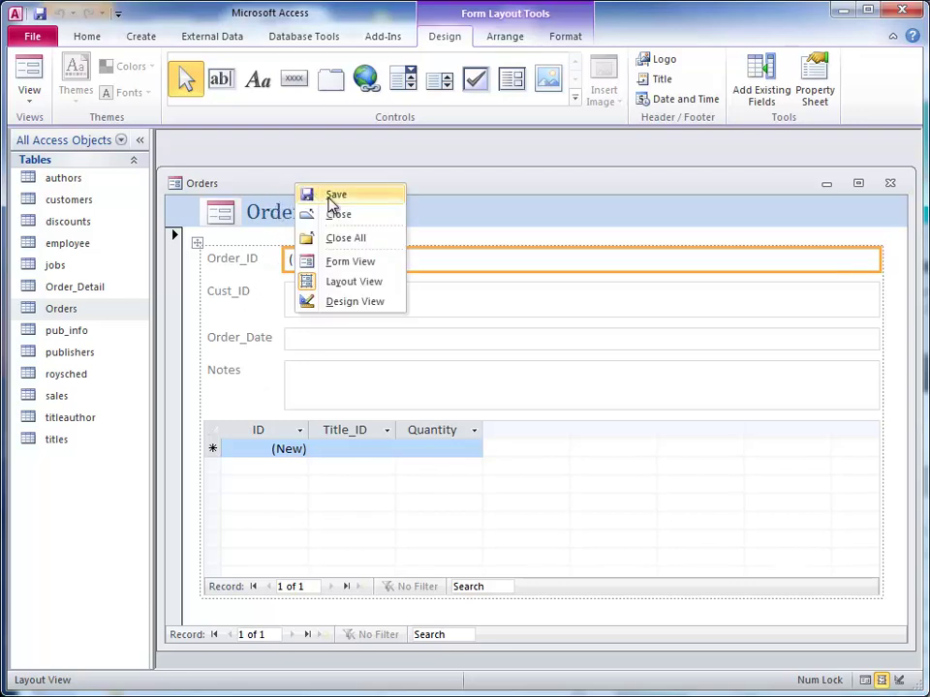
left_click(335, 196)
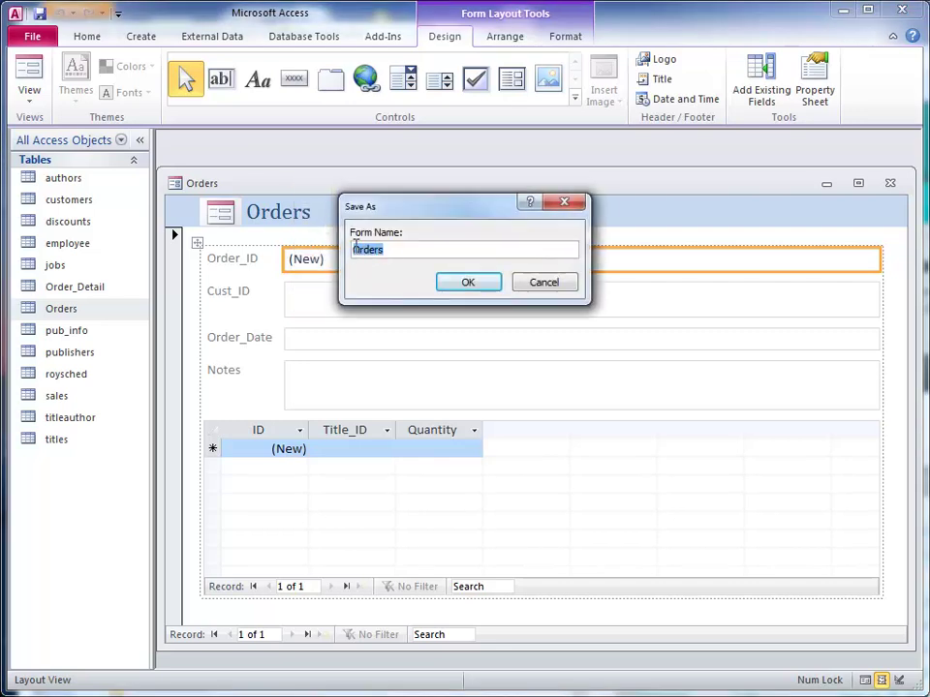
left_click(358, 249)
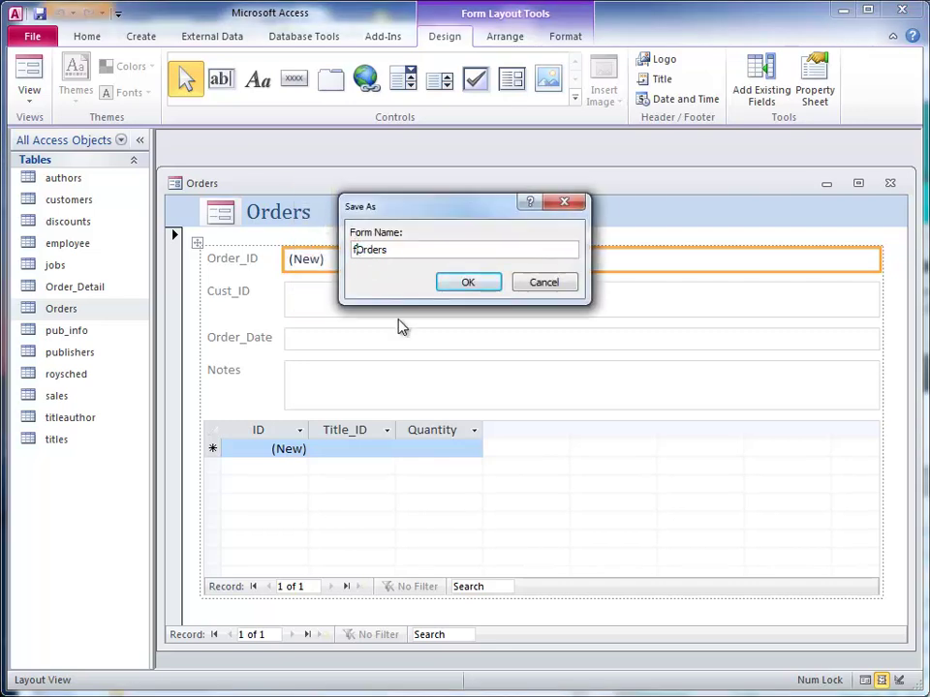
type("frm")
left_click(468, 285)
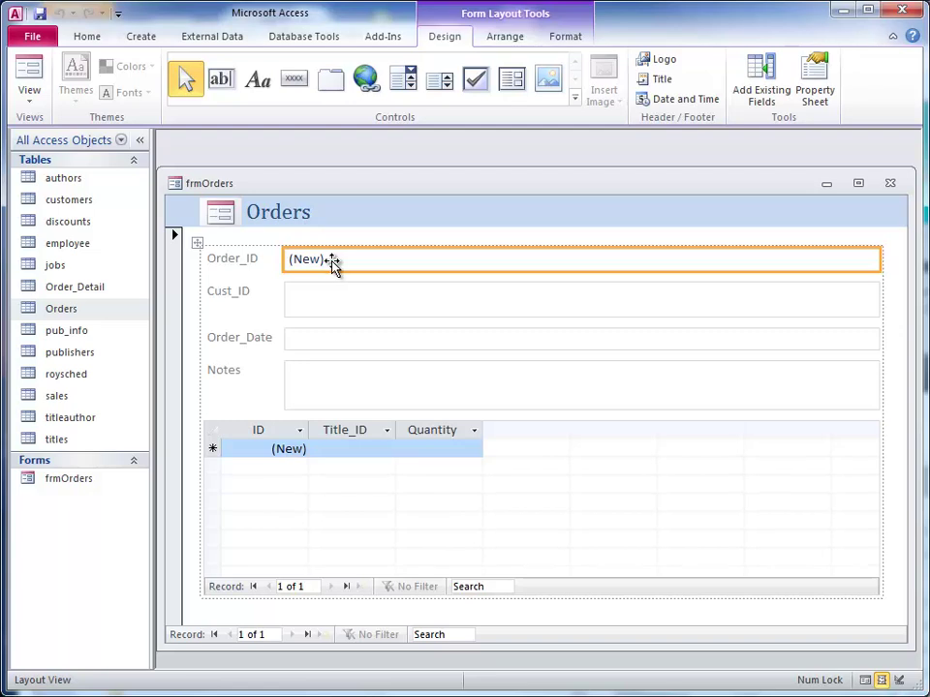
Change the Cust_ID text box on the form to a combo box
left_click(321, 301)
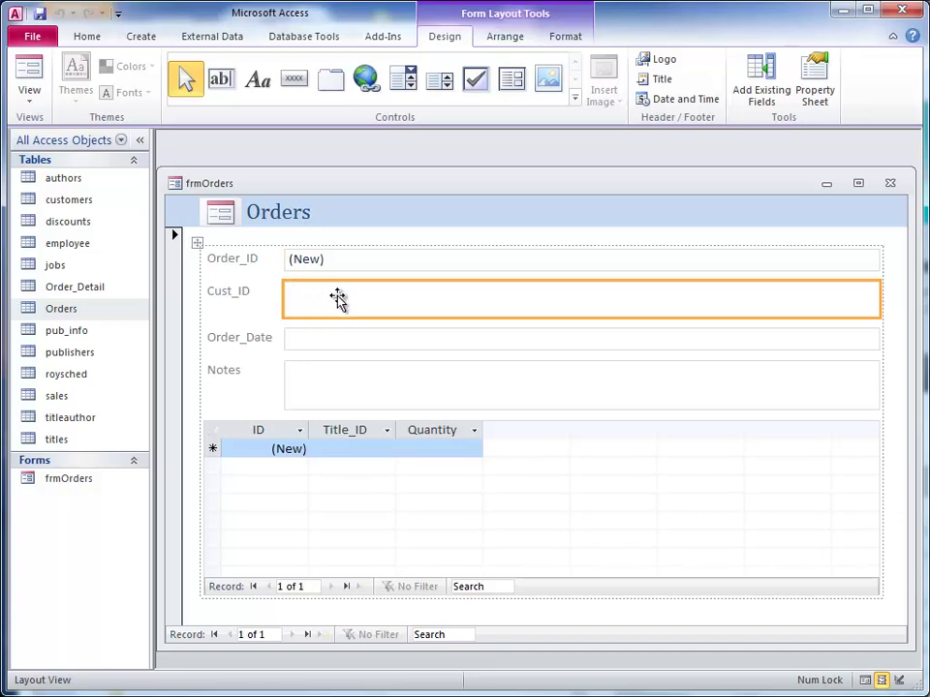
right_click(338, 302)
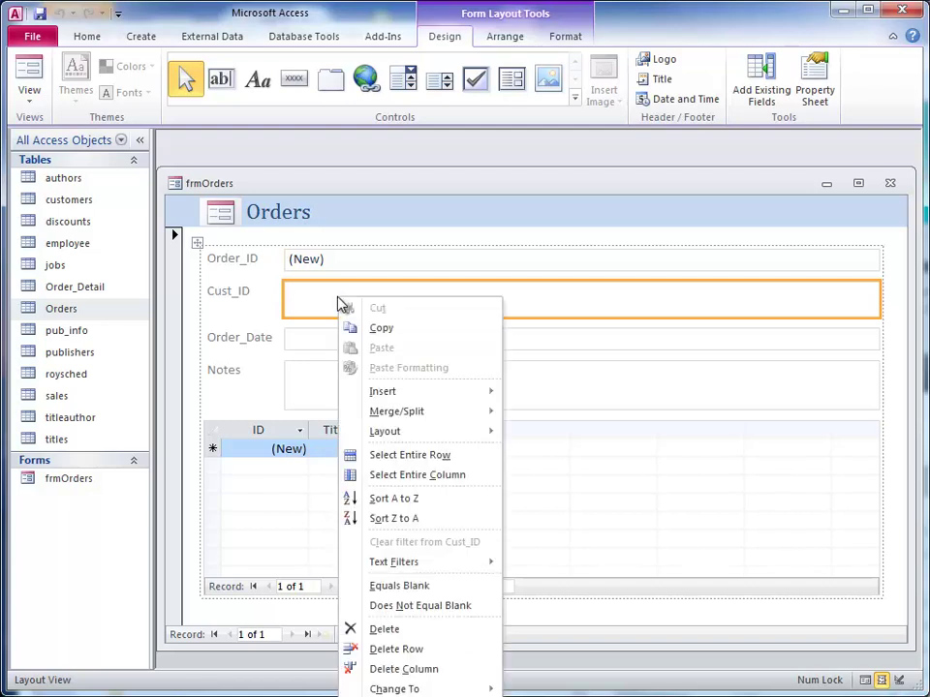
mouse_move(413, 690)
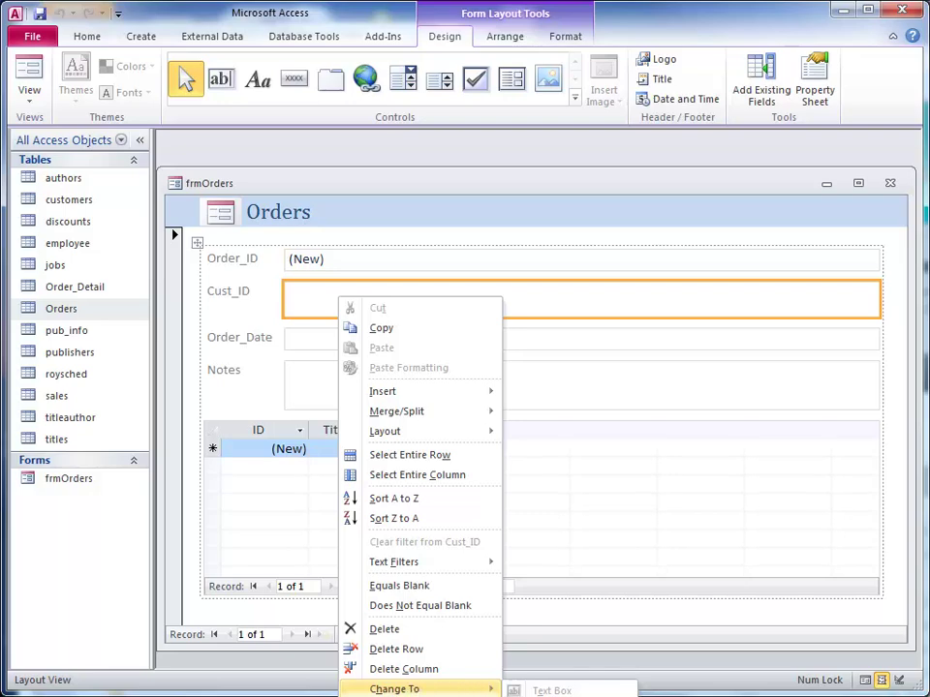
left_click(552, 695)
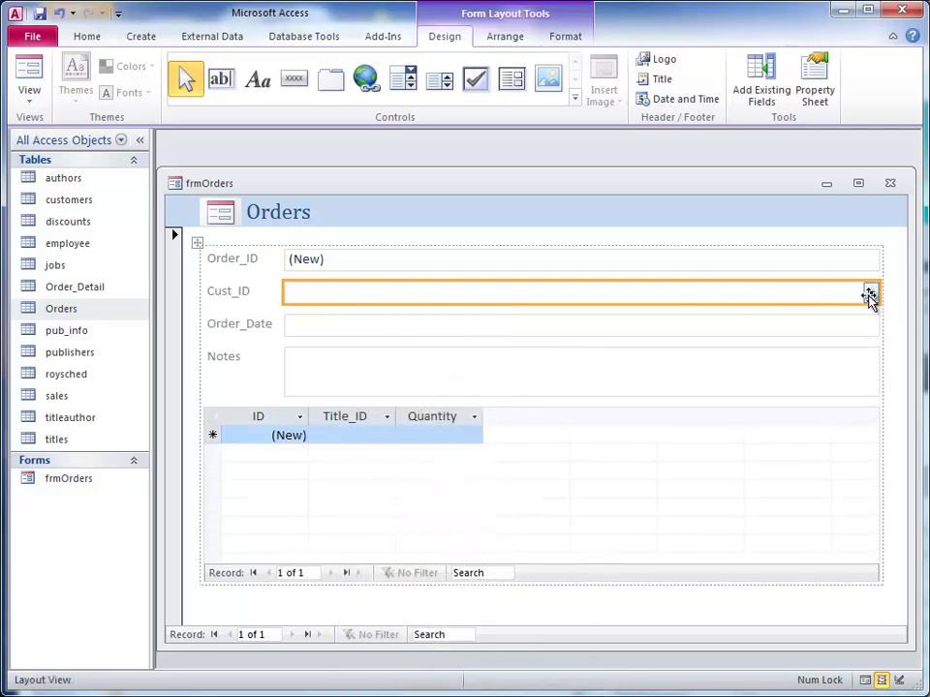
Display frmOrders in Form View and check the drop-down list of the Cust_ID combo box
right_click(545, 189)
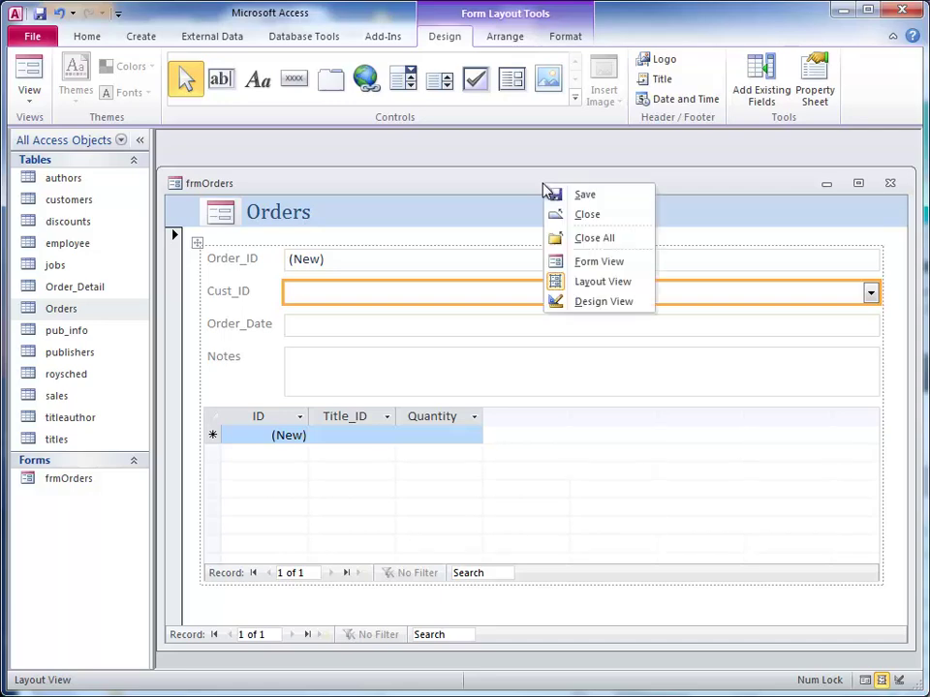
left_click(592, 261)
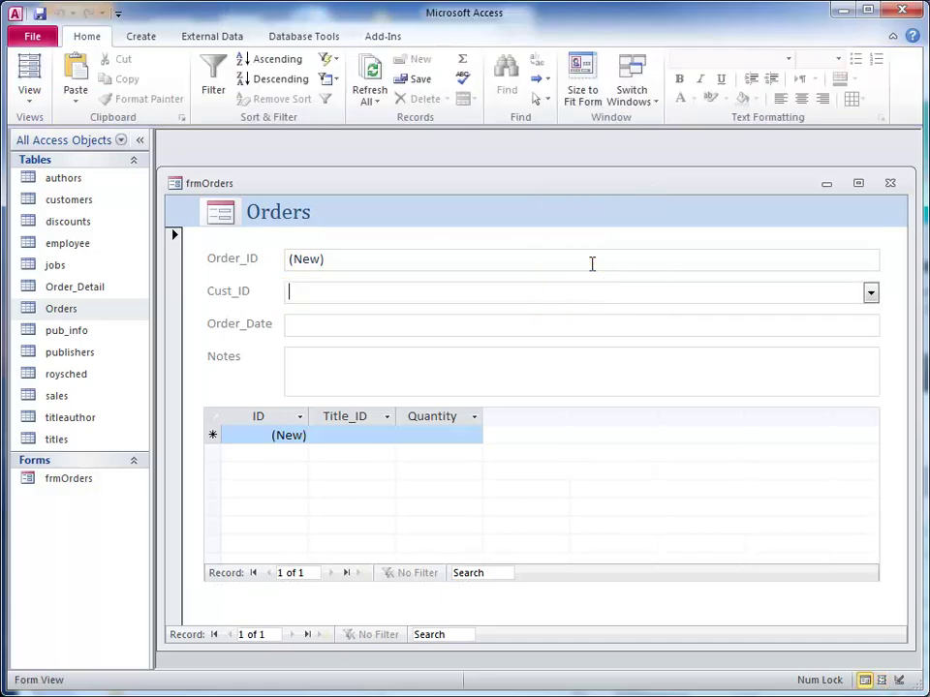
left_click(871, 296)
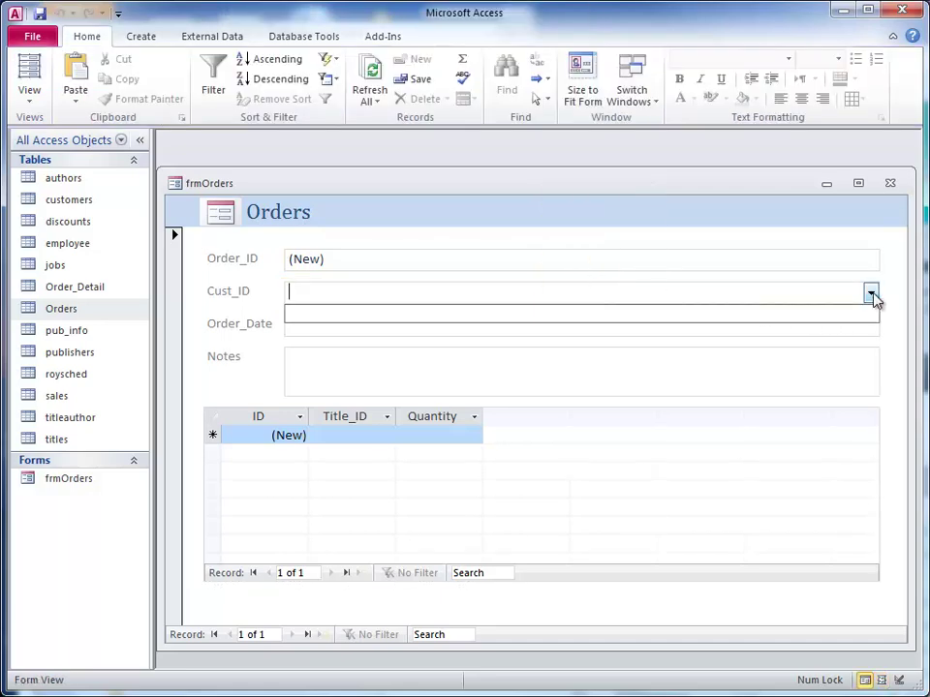
left_click(871, 295)
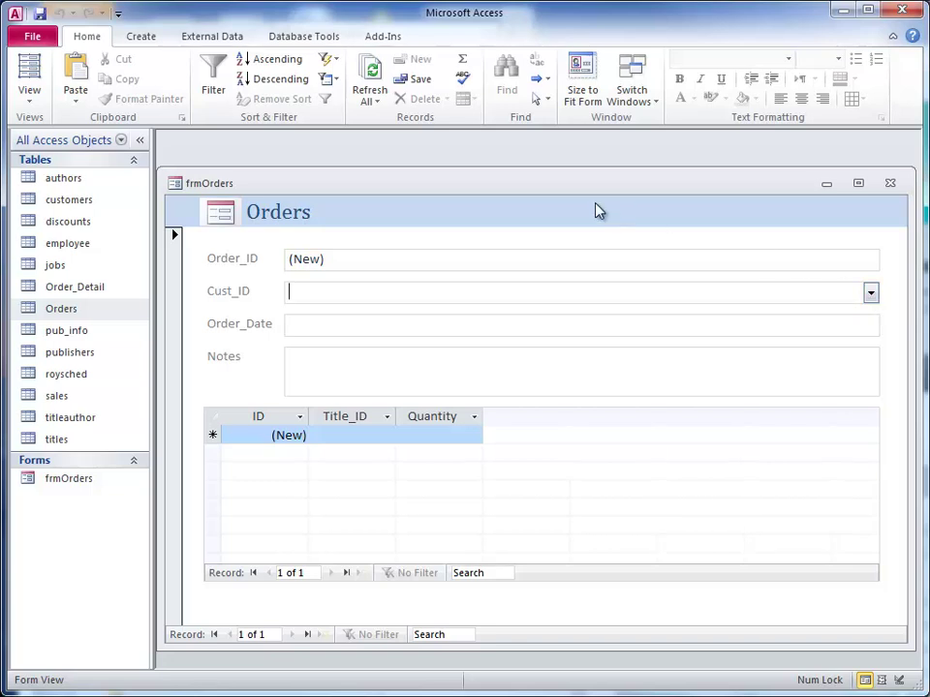
Switch frmOrders to Design View and show the data properties of the Cust_ID combo box
right_click(528, 190)
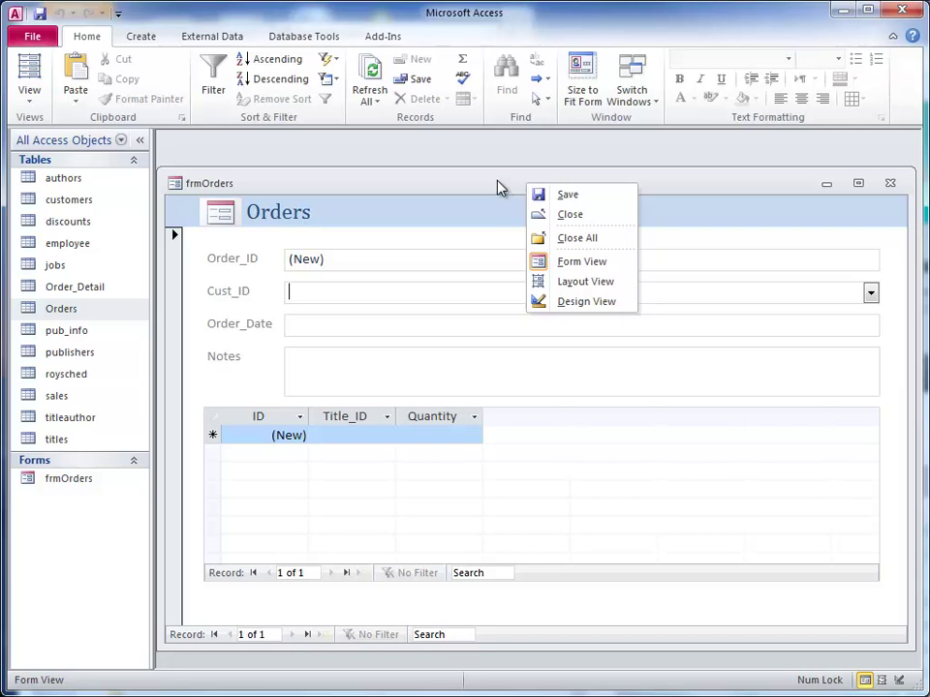
left_click(577, 306)
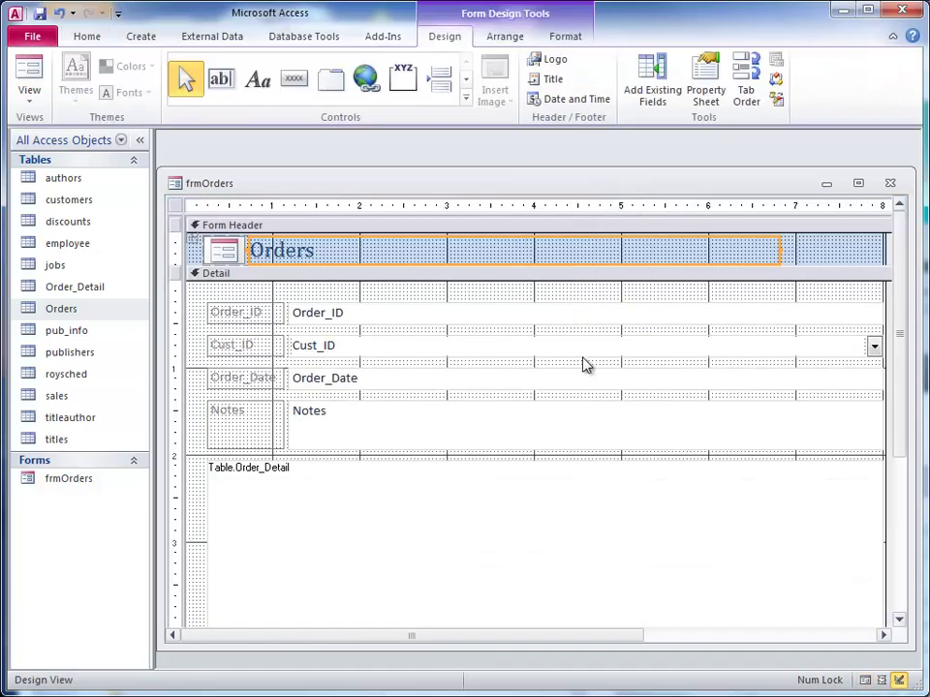
left_click(584, 350)
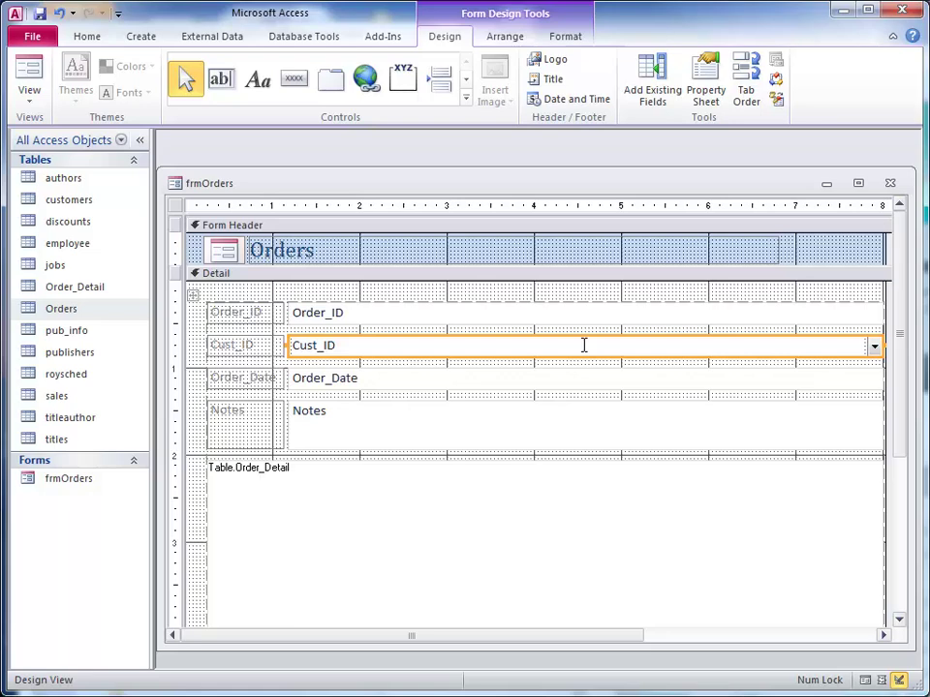
right_click(584, 345)
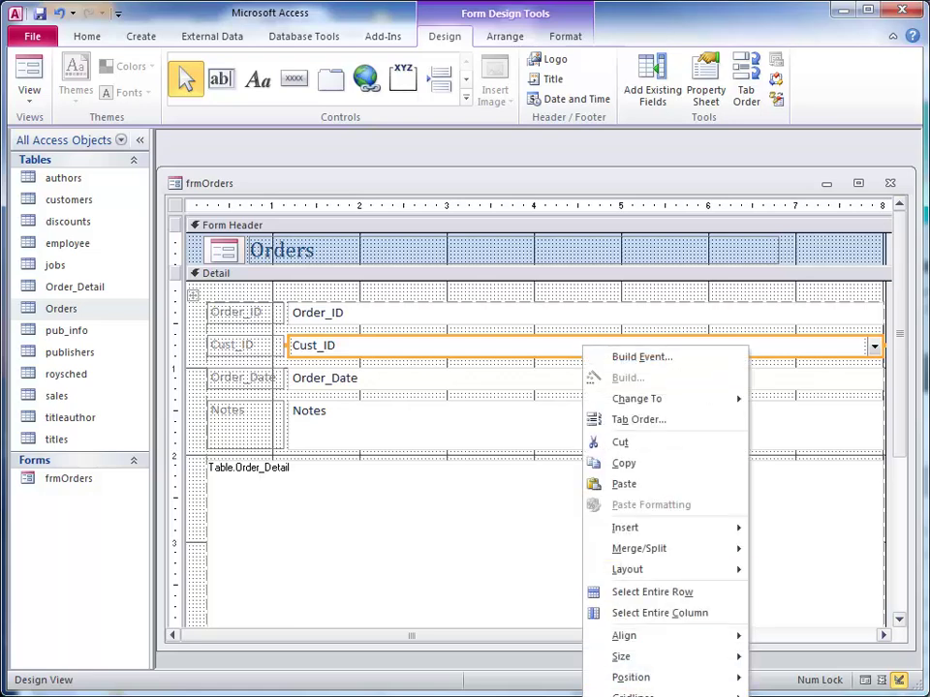
left_click(709, 93)
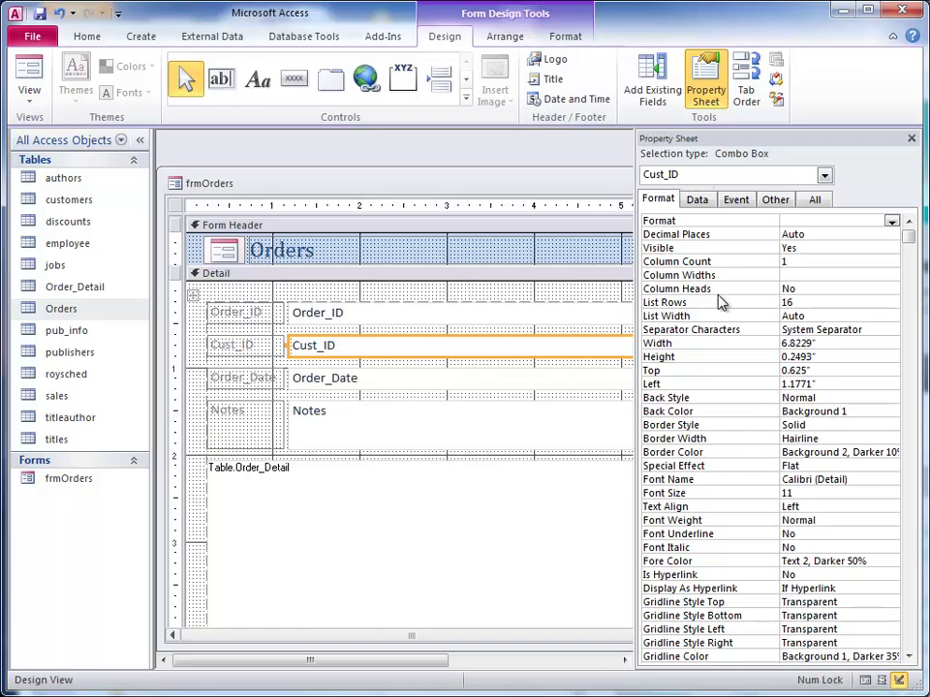
left_click(697, 201)
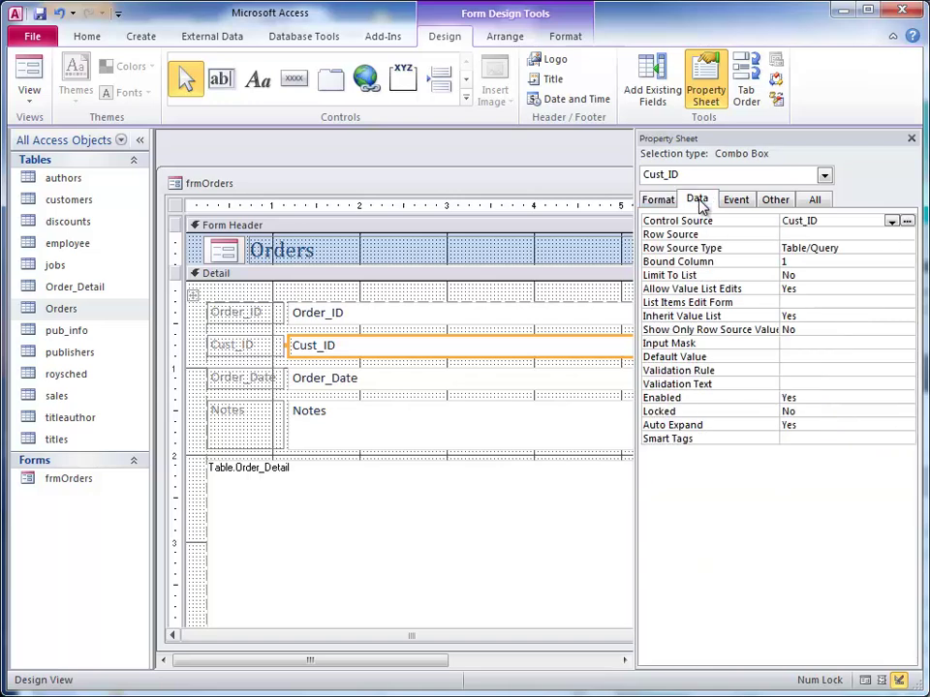
Set the Row Source of the Cust_ID combo box to customers and start building a query based on that table
left_click(818, 235)
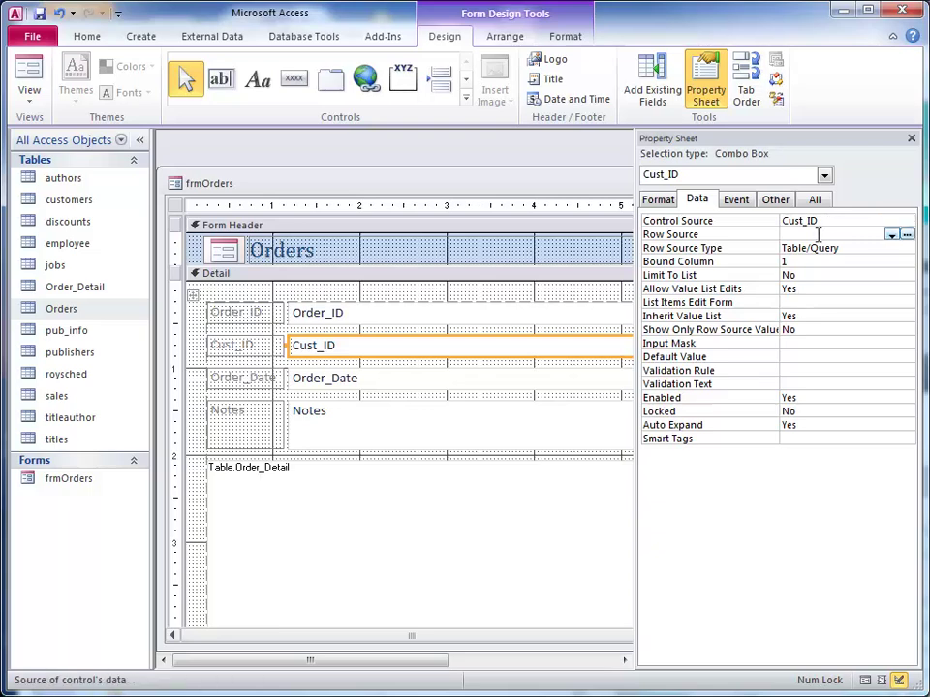
left_click(891, 235)
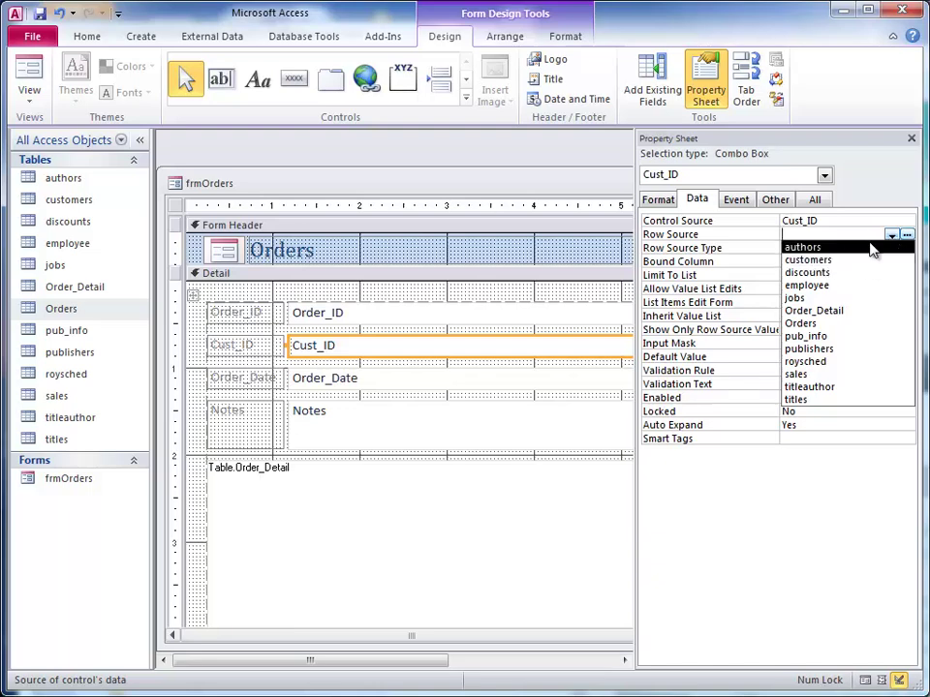
left_click(812, 260)
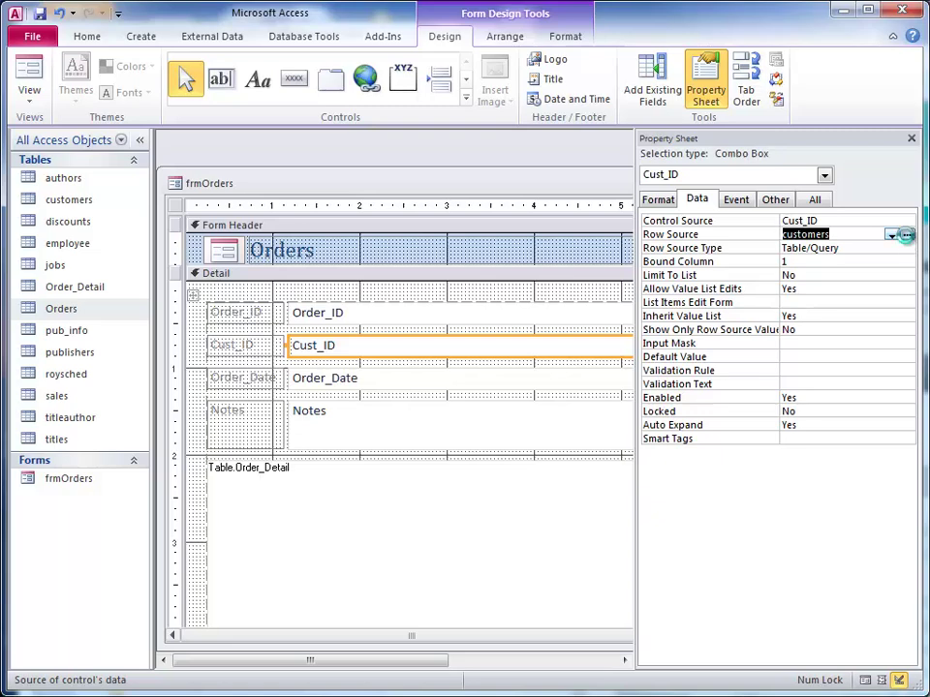
left_click(906, 236)
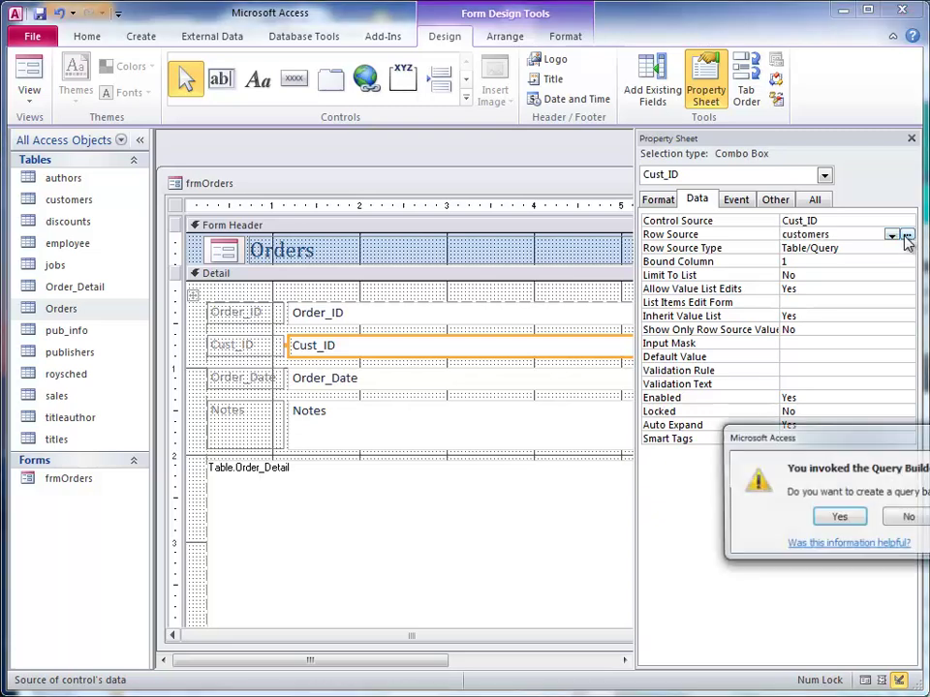
left_click(839, 519)
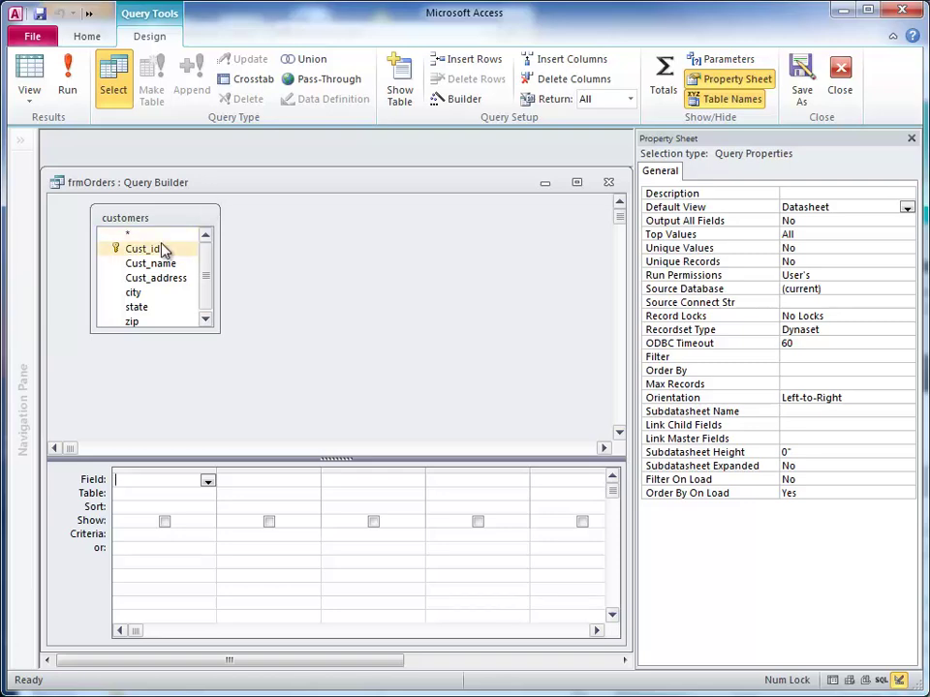
Add the Cust_id and Cust_name fields of customers to the query and save it as the Row Source of the Cust_ID combo box
left_click_drag(152, 254, 174, 486)
left_click_drag(153, 261, 295, 482)
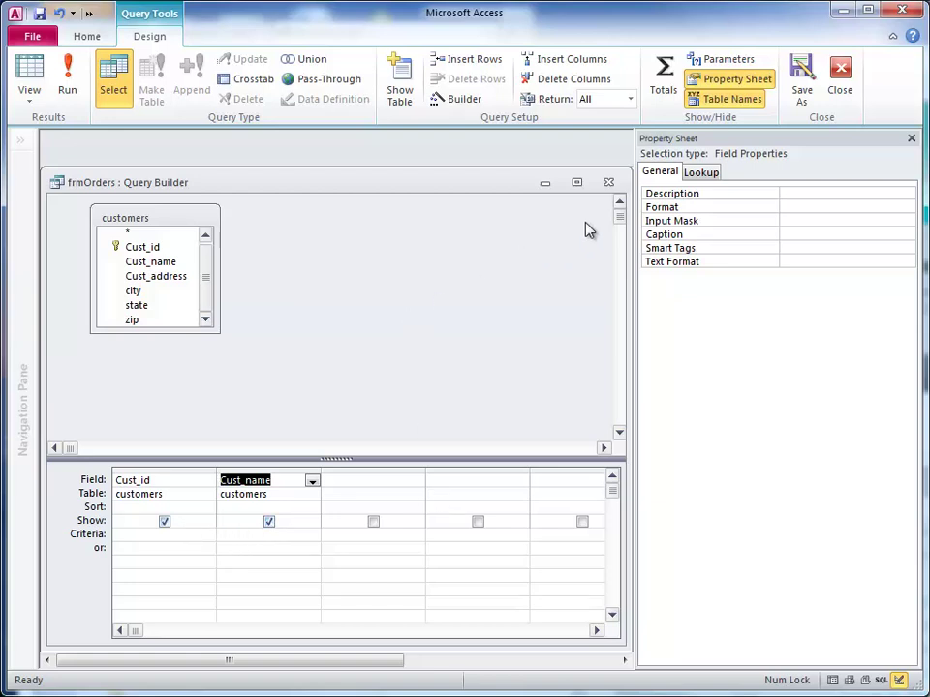
left_click(608, 183)
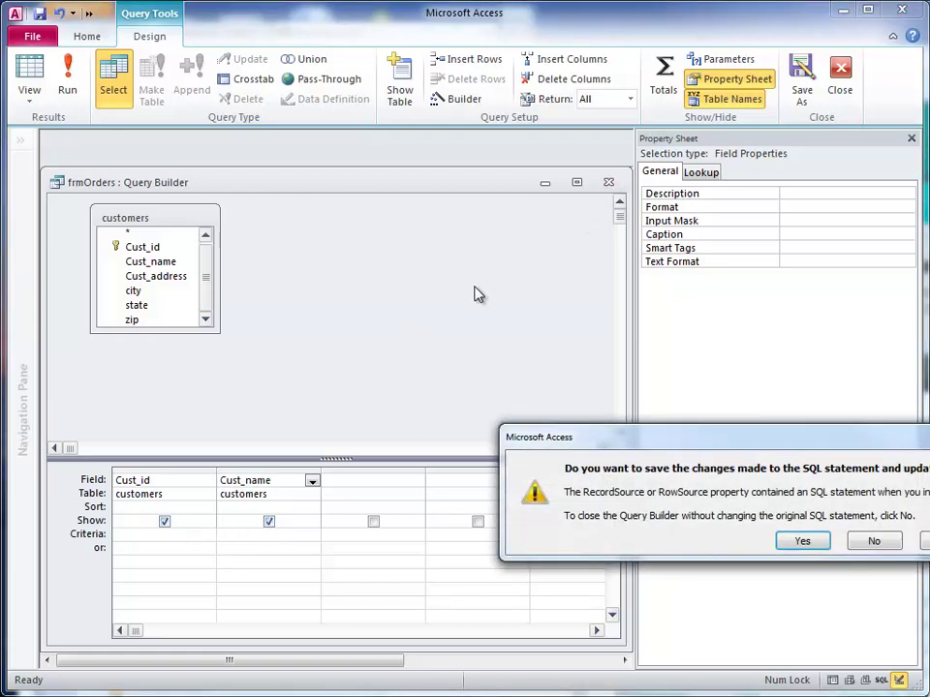
left_click(805, 545)
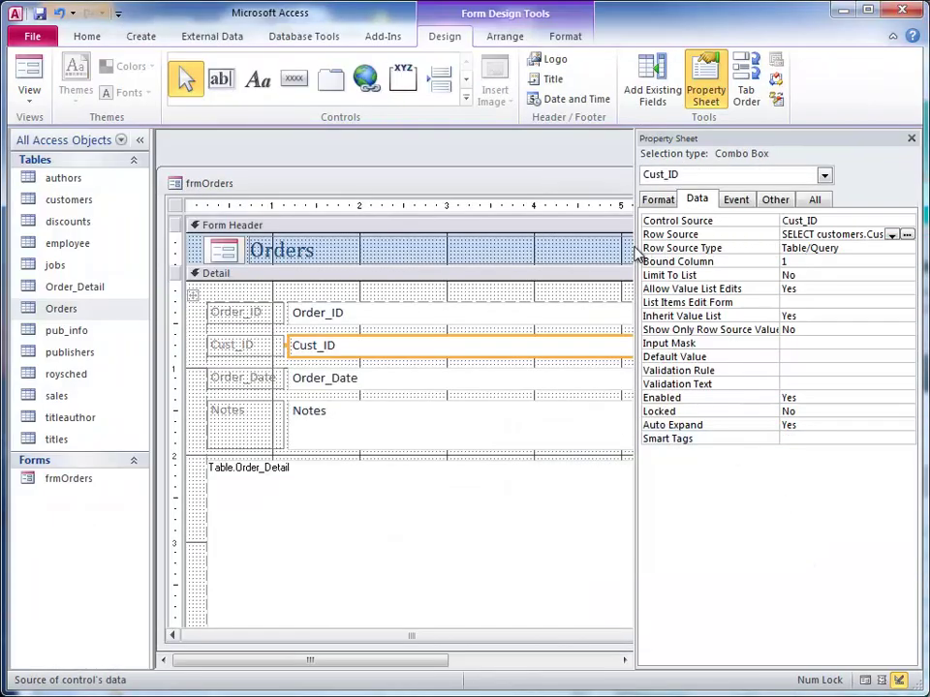
Widen the property sheet to read the full Row Source statement of the Cust_ID combo box, then narrow it again
left_click_drag(634, 247, 360, 233)
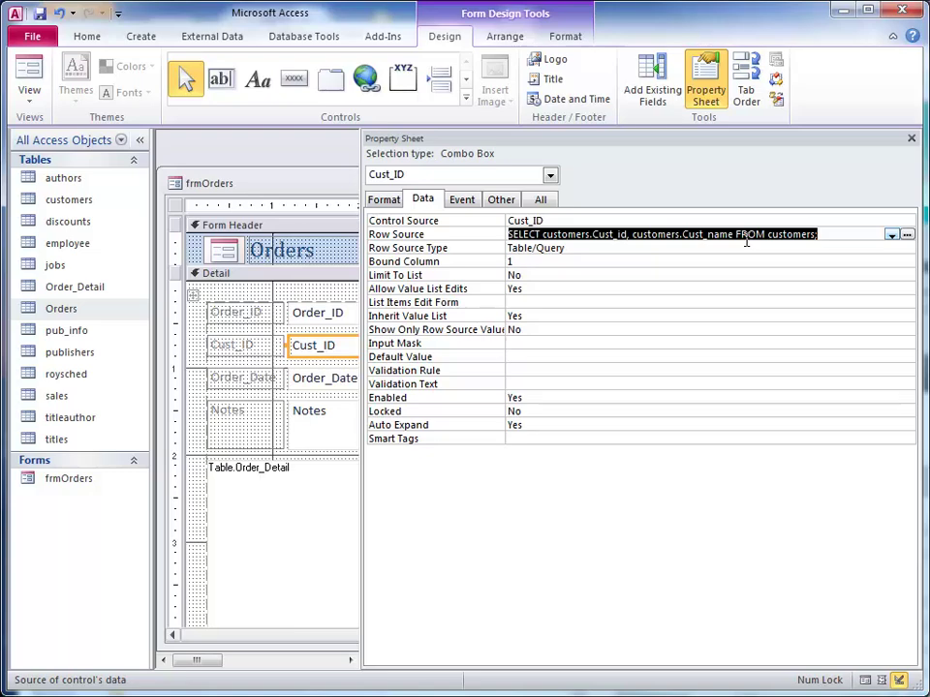
left_click_drag(364, 247, 635, 248)
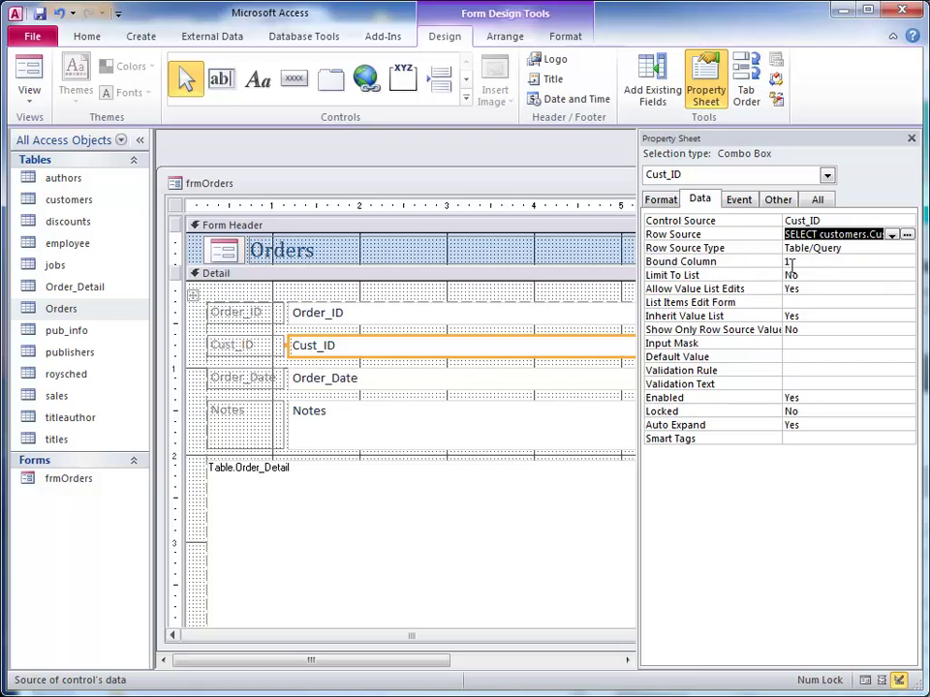
left_click_drag(636, 289, 539, 293)
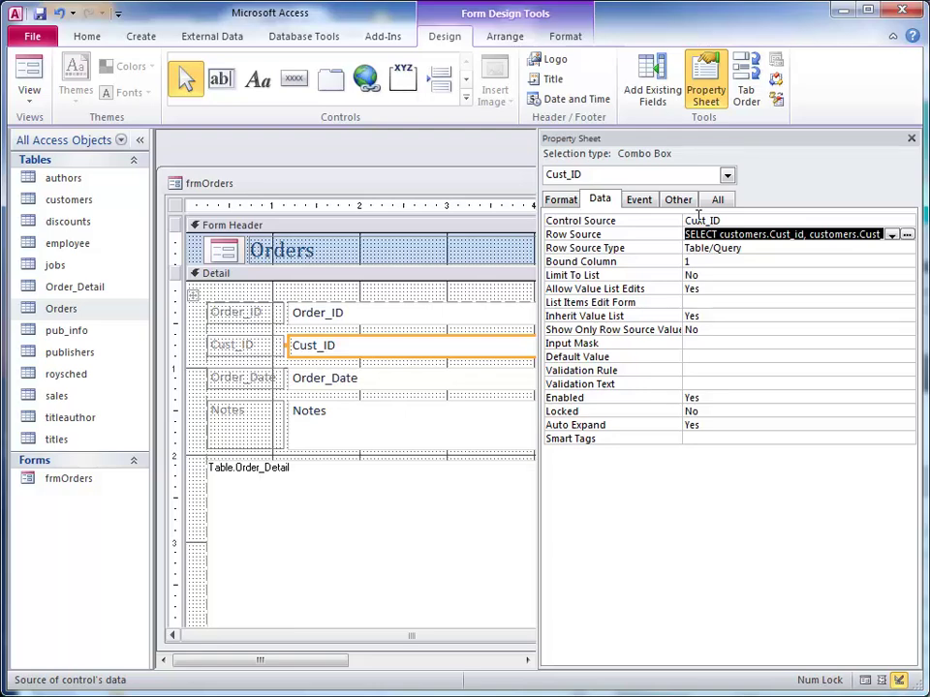
Show the format properties of the Cust_ID combo box and select its Column Count
left_click(561, 199)
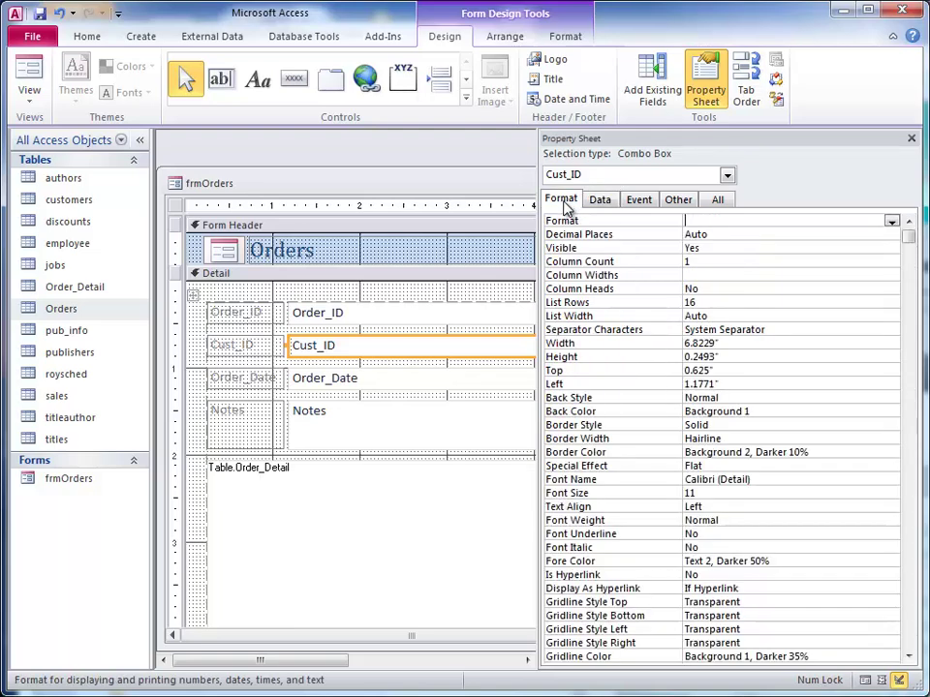
left_click_drag(544, 232, 662, 237)
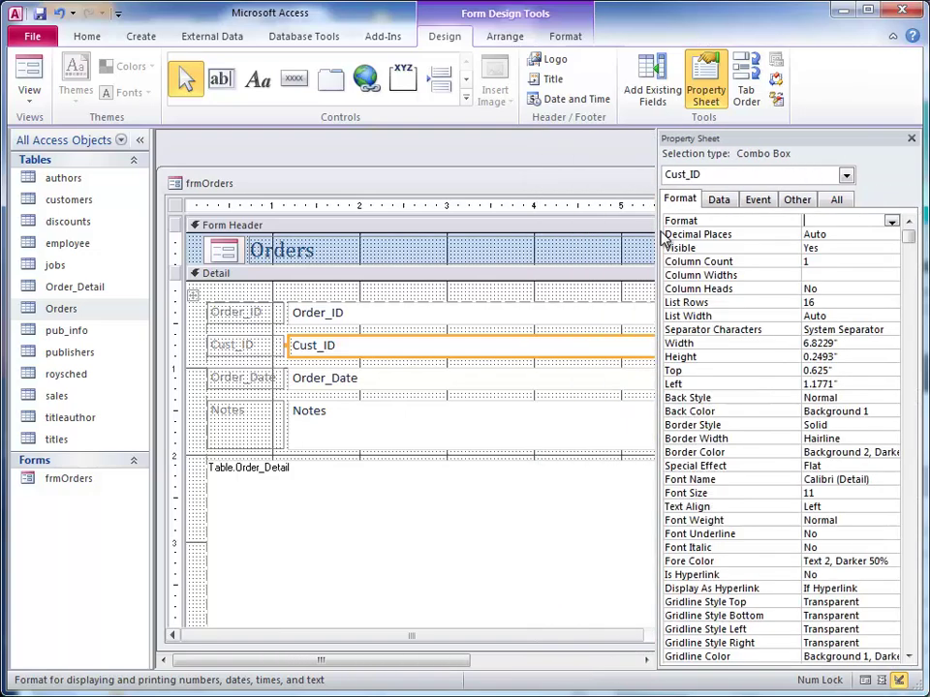
left_click(805, 262)
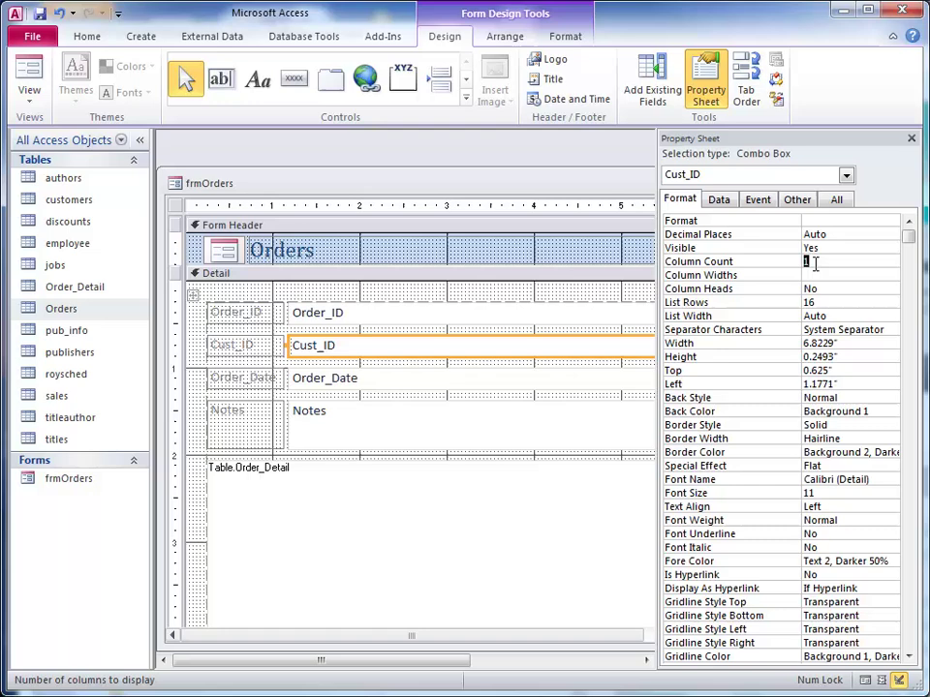
Switch frmOrders to Form View and check which columns the Cust_ID drop-down list offers
right_click(524, 191)
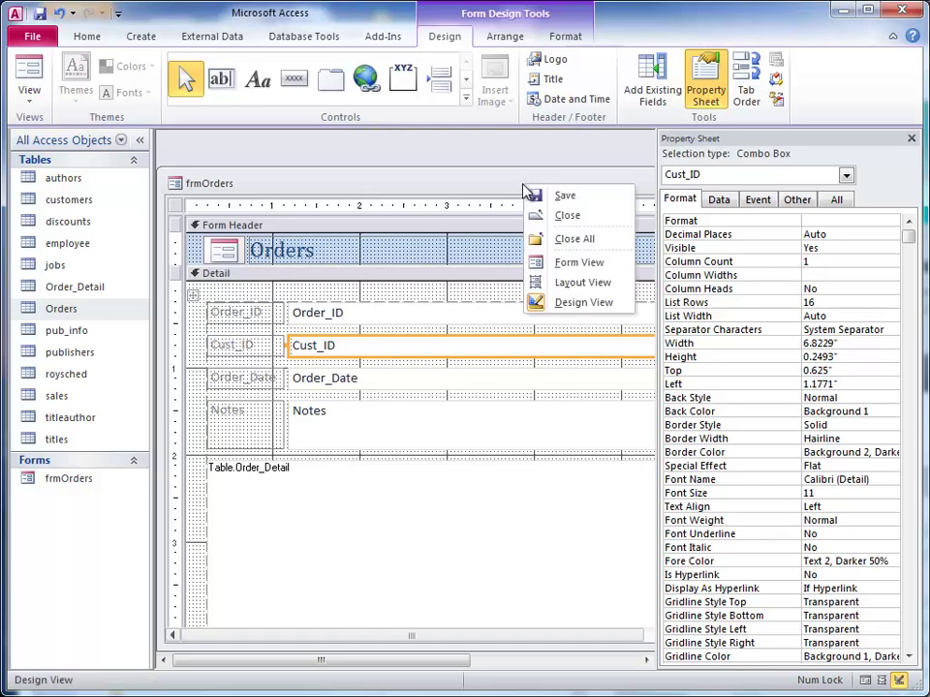
left_click(585, 262)
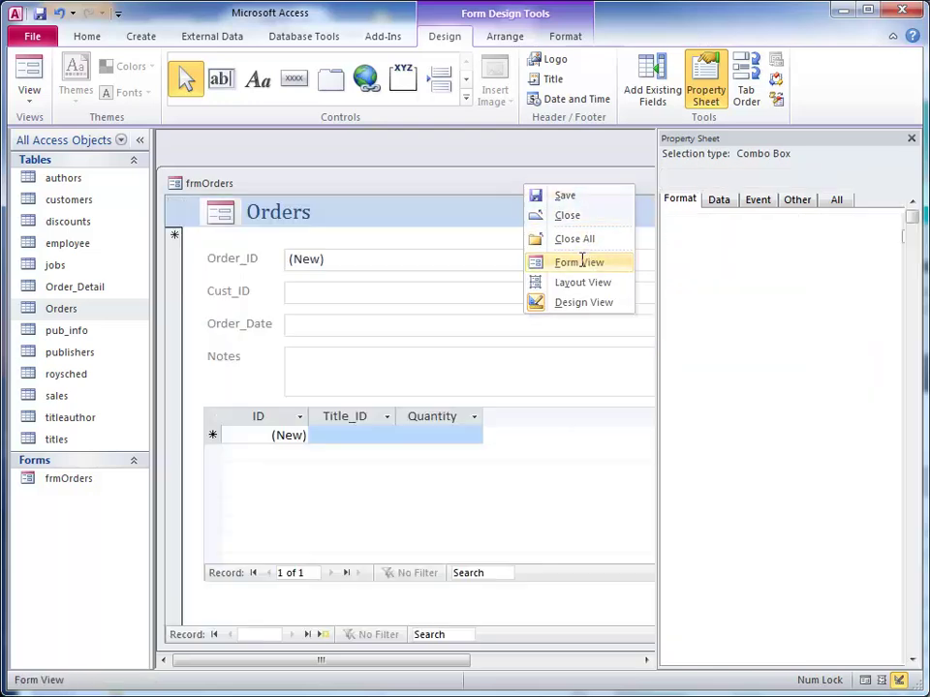
left_click(871, 292)
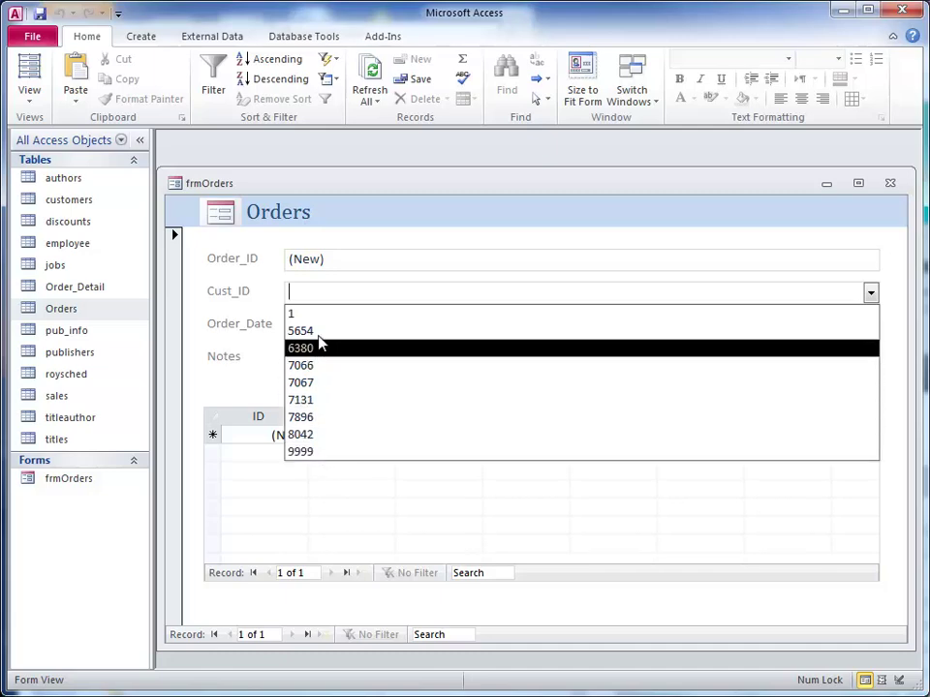
Return frmOrders to Design View, set the Column Count of the Cust_ID combo box to 2 and save the form
right_click(416, 188)
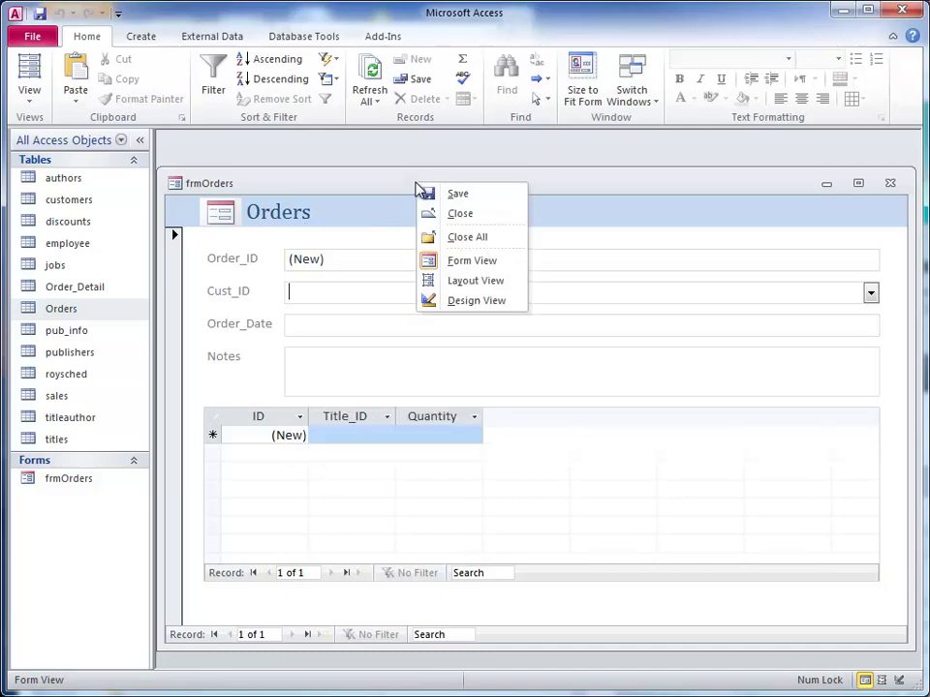
left_click(469, 301)
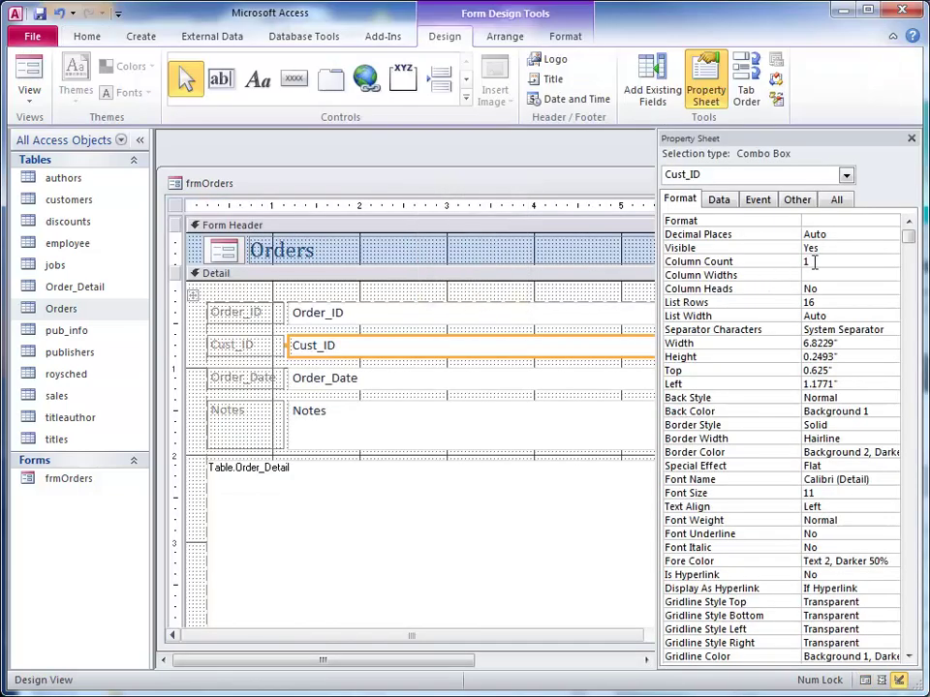
left_click(809, 262)
double_click(809, 261)
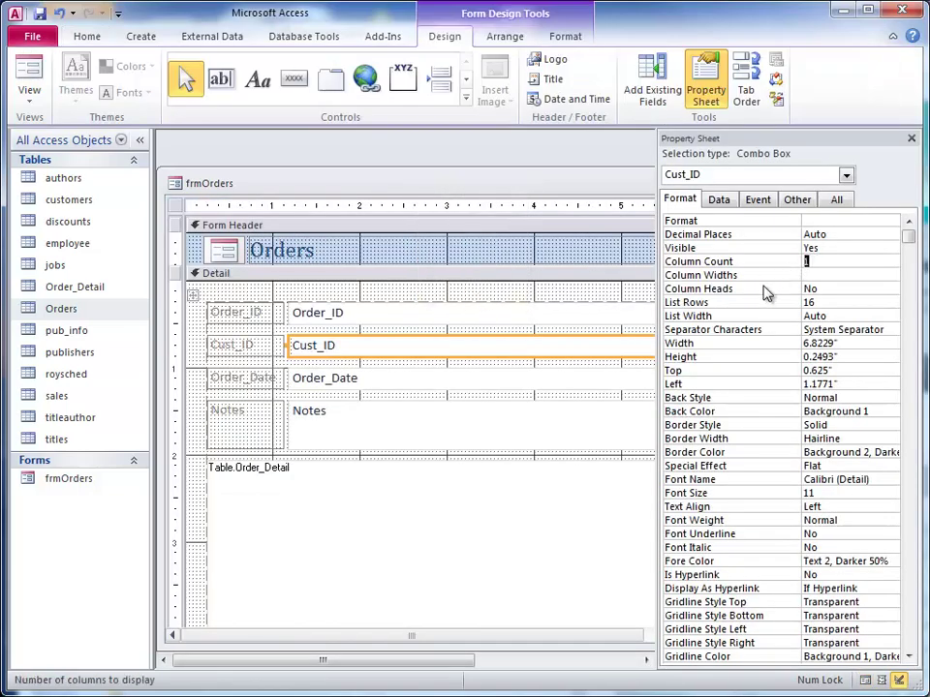
type("2")
right_click(552, 187)
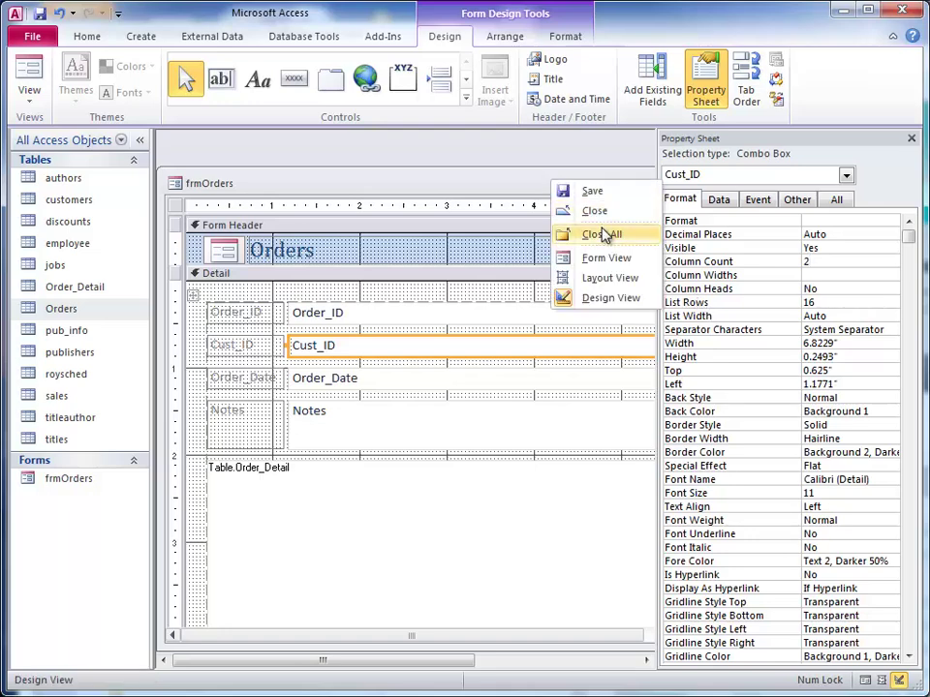
left_click(613, 193)
Switch frmOrders to Form View and choose the News & Brews customer from the two-column Cust_ID list
right_click(557, 190)
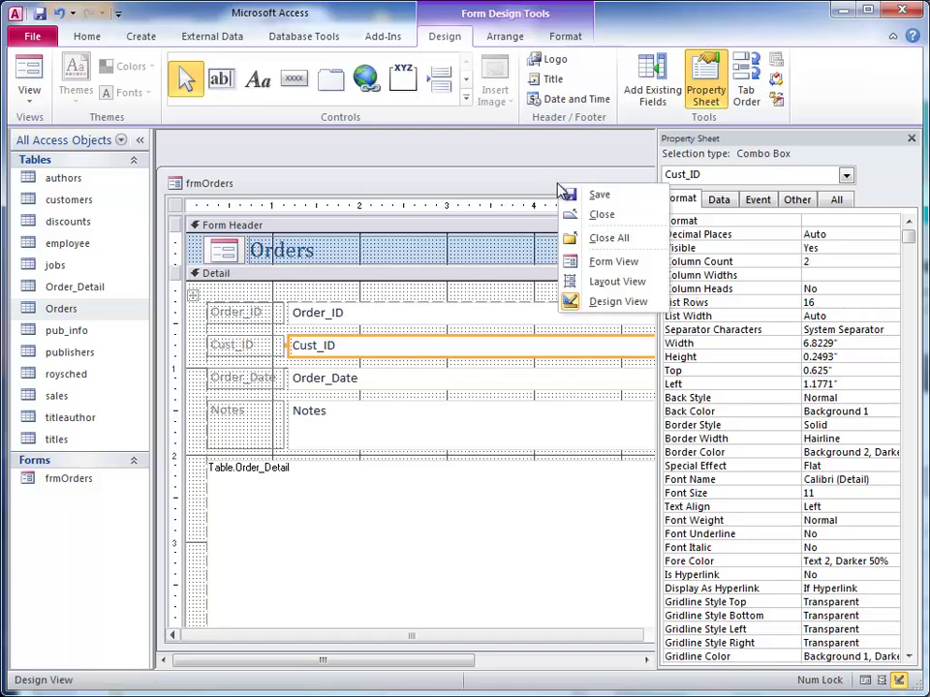
left_click(603, 263)
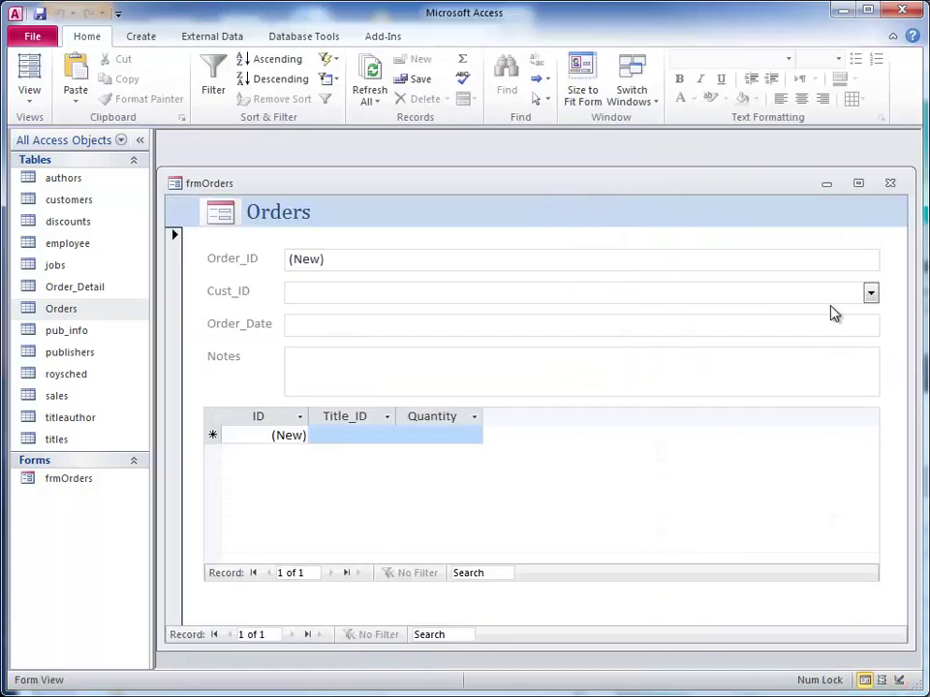
left_click(870, 295)
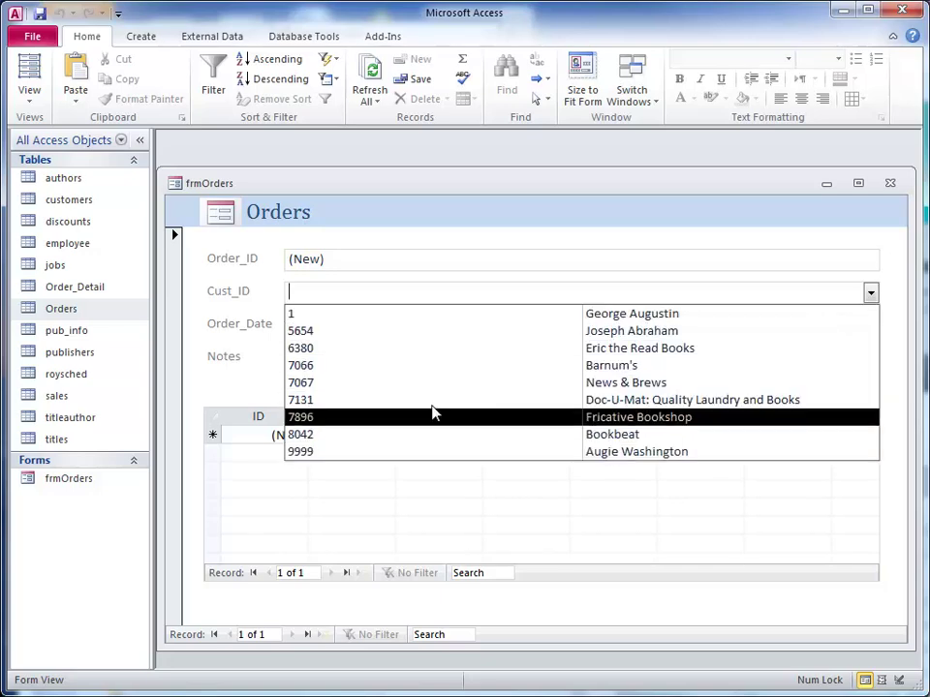
left_click(330, 383)
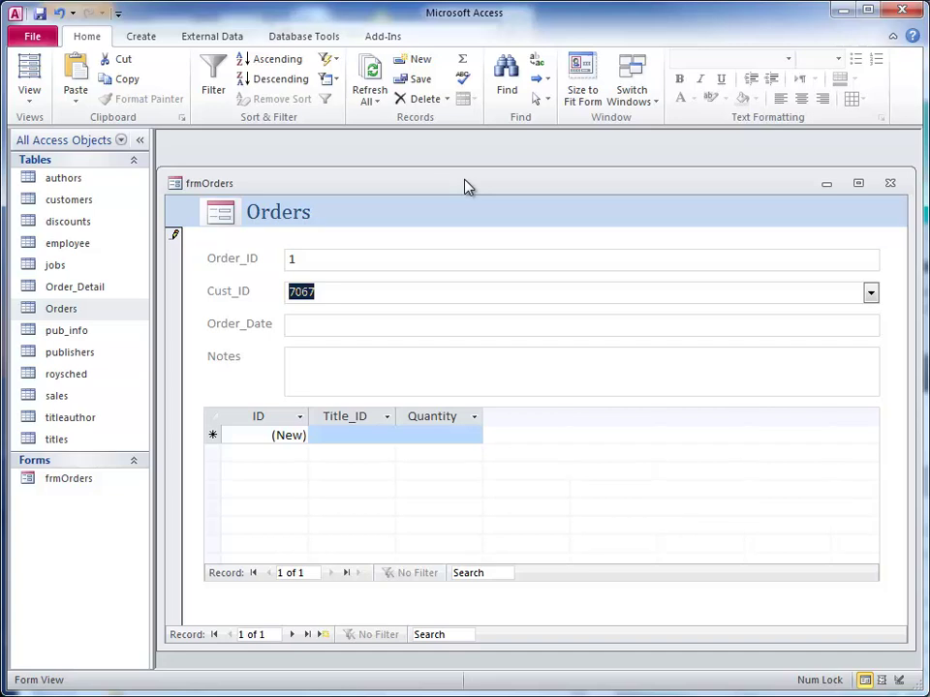
Set the Order_Date of the order to 3/8/2013 using the date picker
left_click(312, 325)
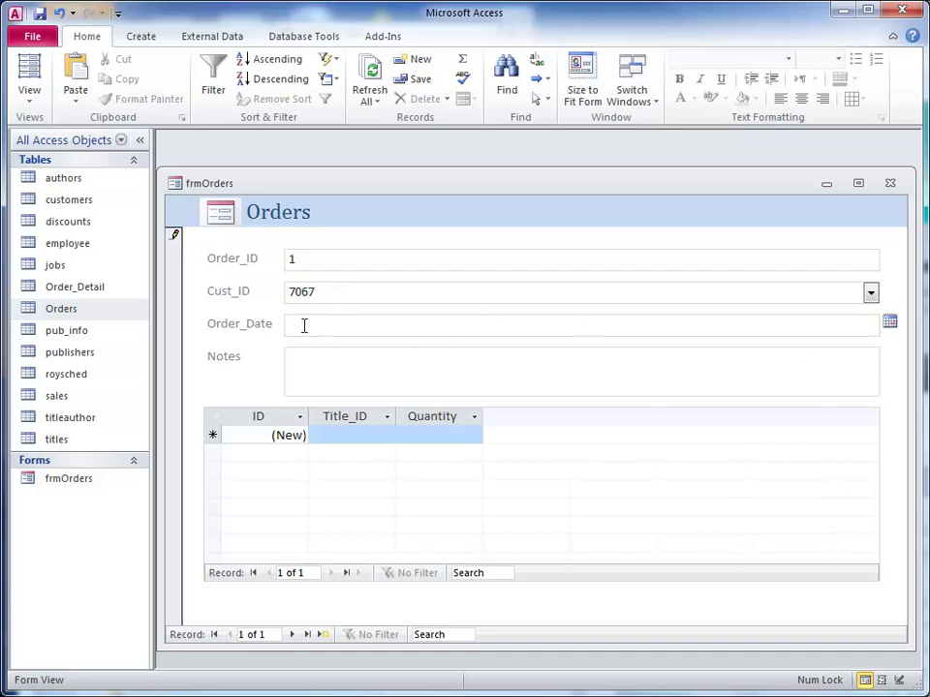
left_click(891, 323)
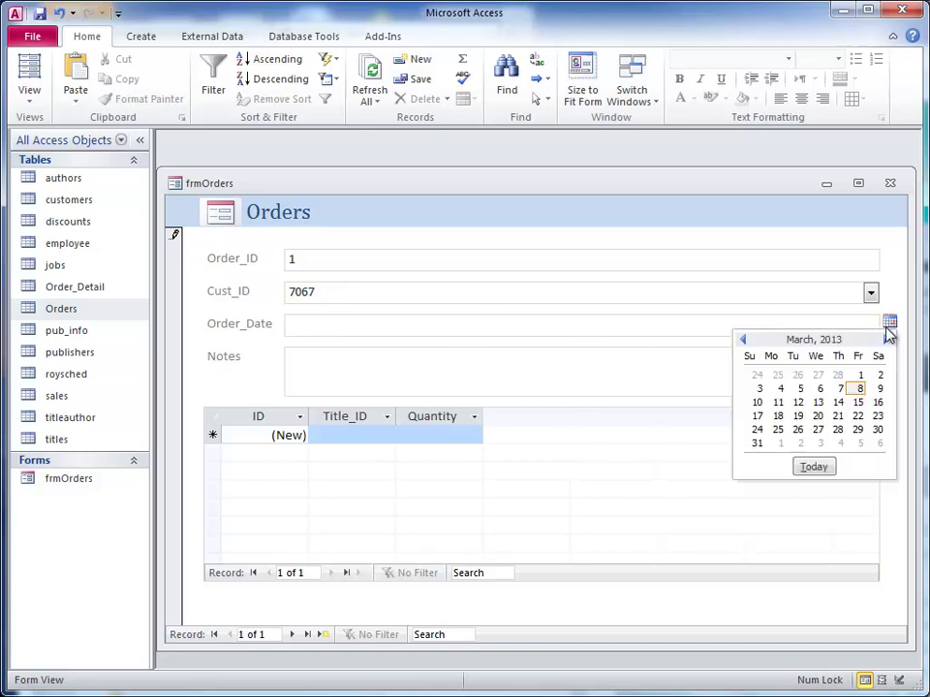
left_click(860, 392)
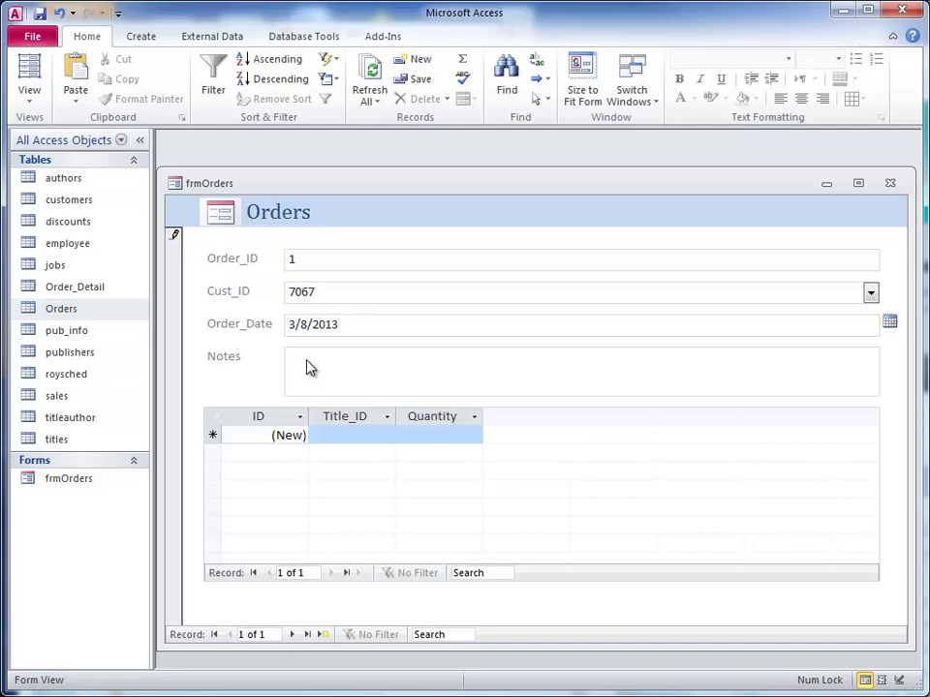
Look up the ID of Secrets of Silicon Valley in the titles table and add an order line with Title_ID pc8888 and Quantity 3
left_click(339, 435)
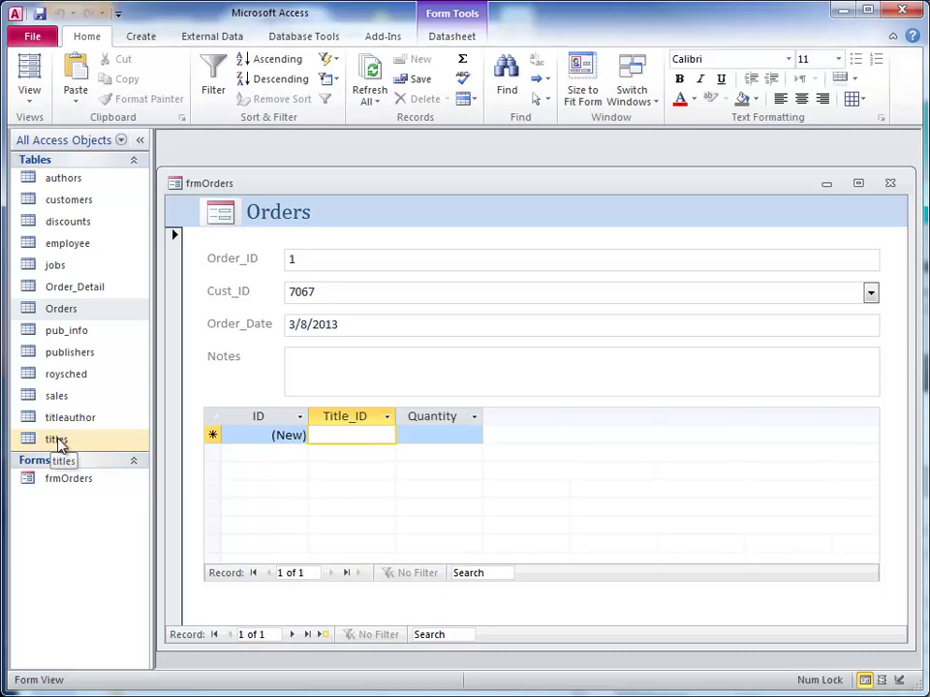
double_click(58, 443)
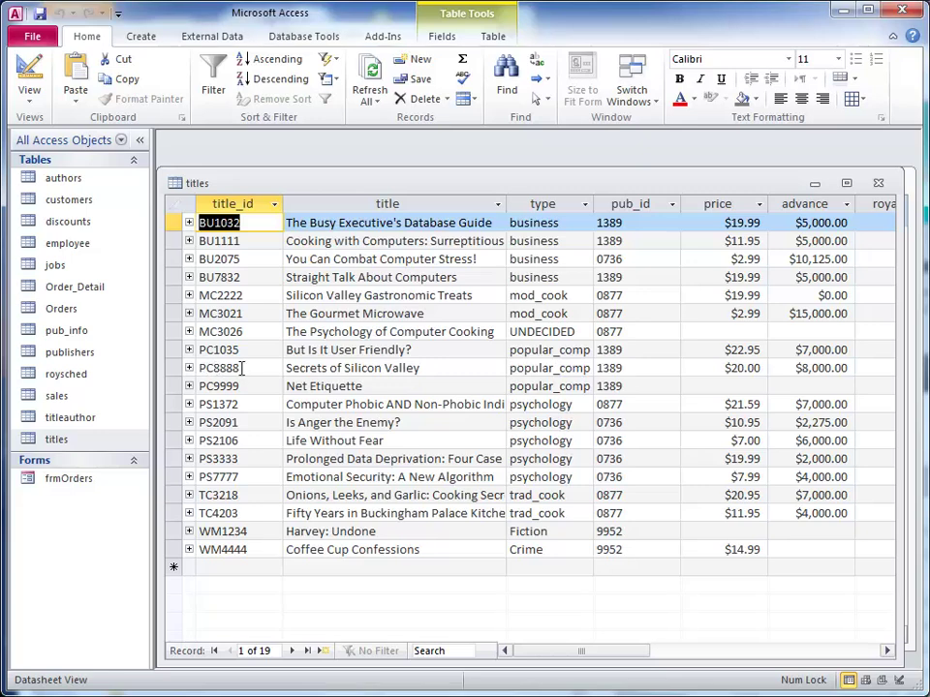
left_click(242, 368)
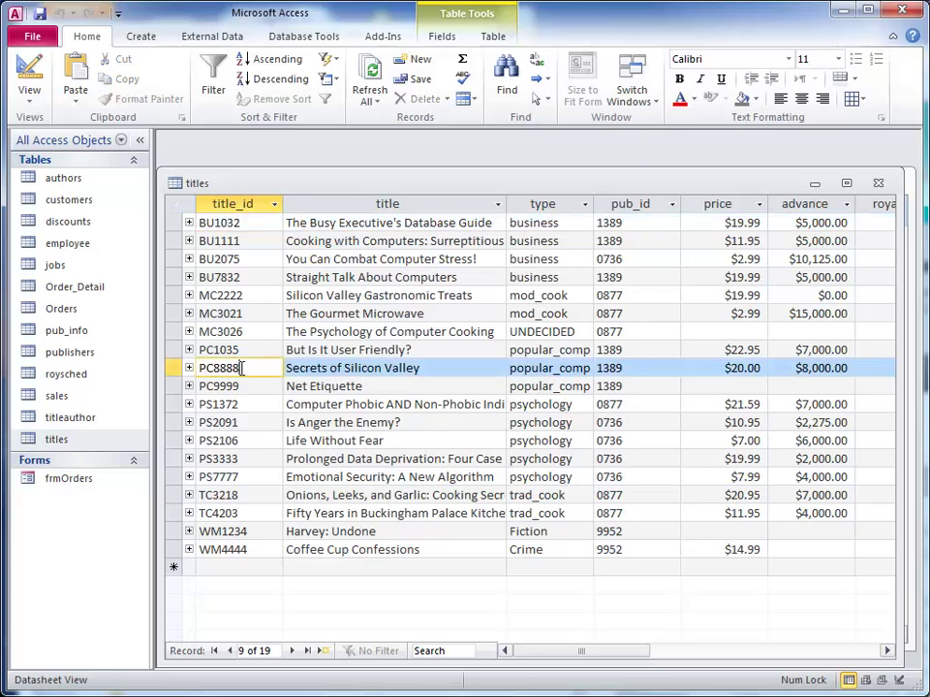
left_click(878, 184)
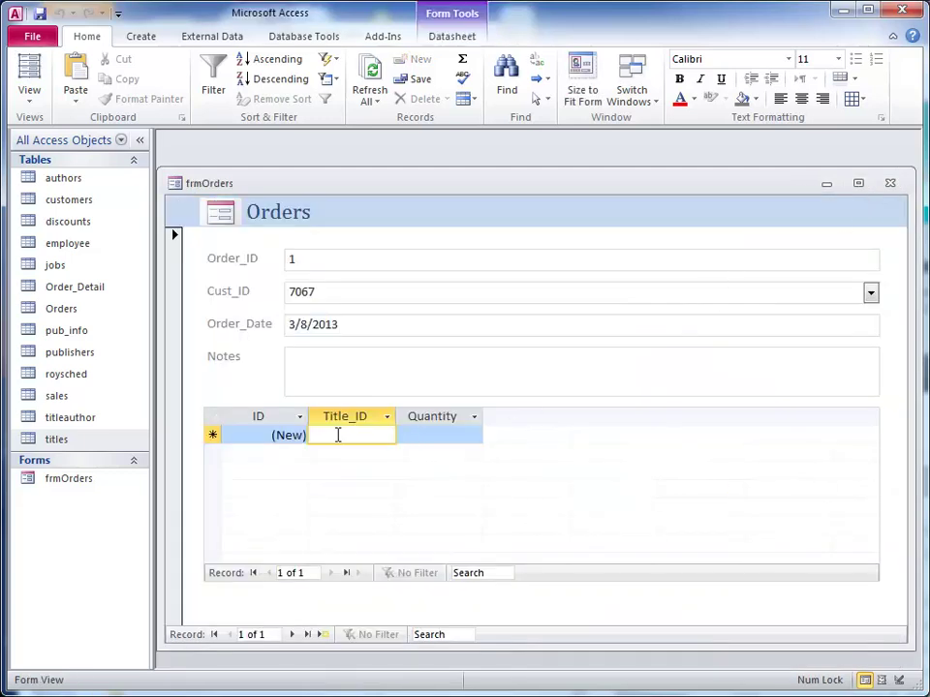
type("pc8888")
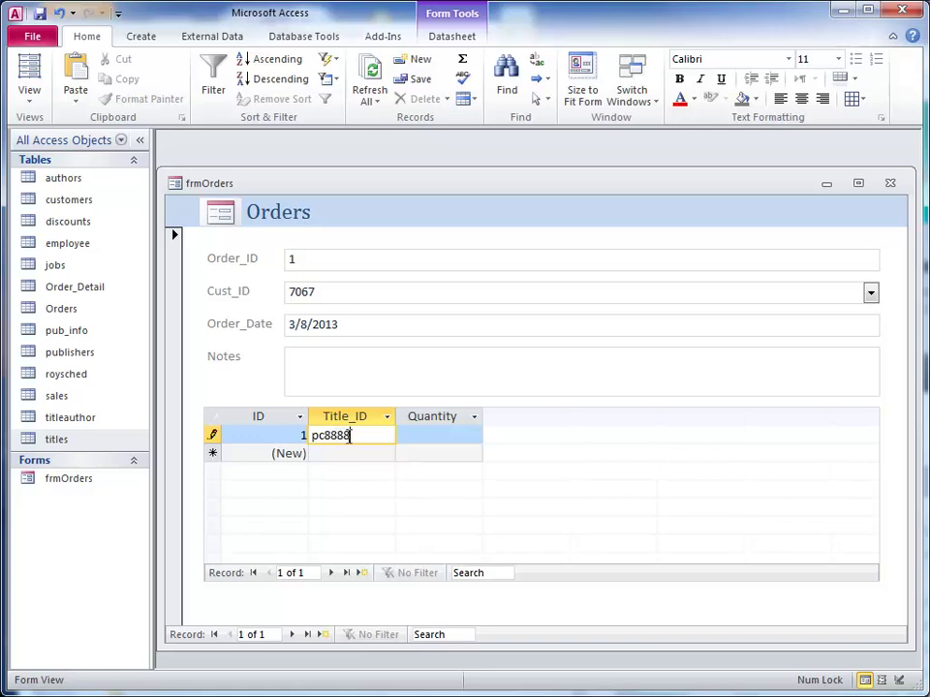
left_click(423, 436)
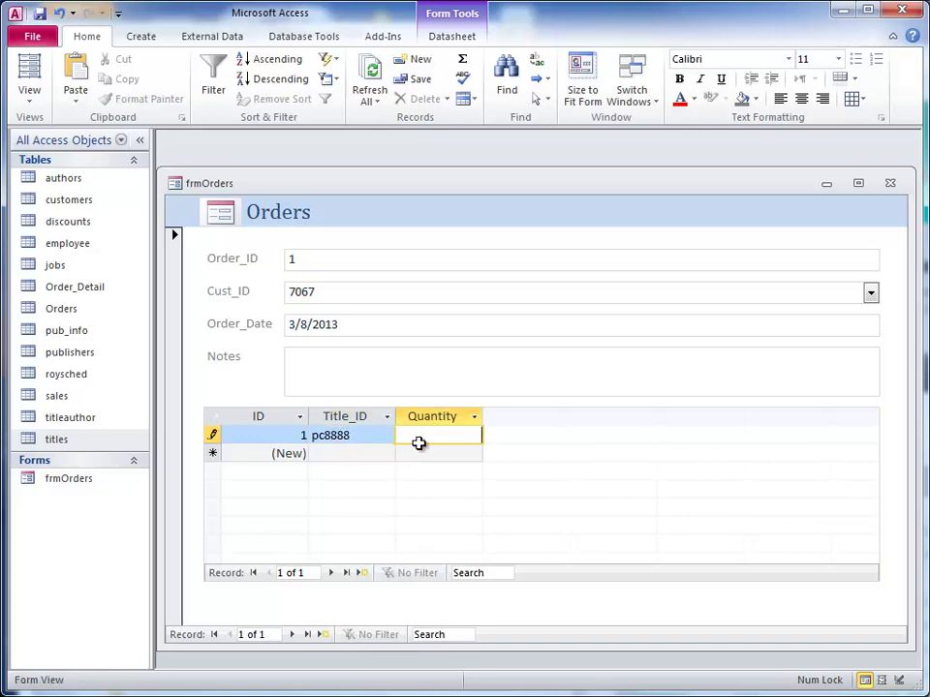
left_click(354, 455)
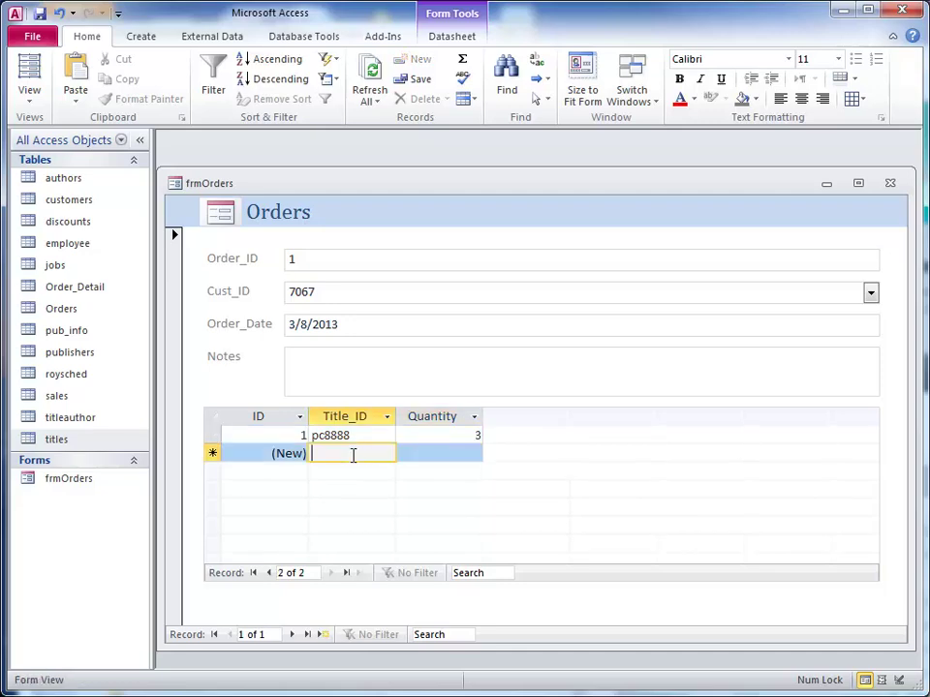
Look up another title ID in the titles table and add a second order line with Title_ID PS1372 and Quantity 1
left_click(62, 442)
double_click(62, 442)
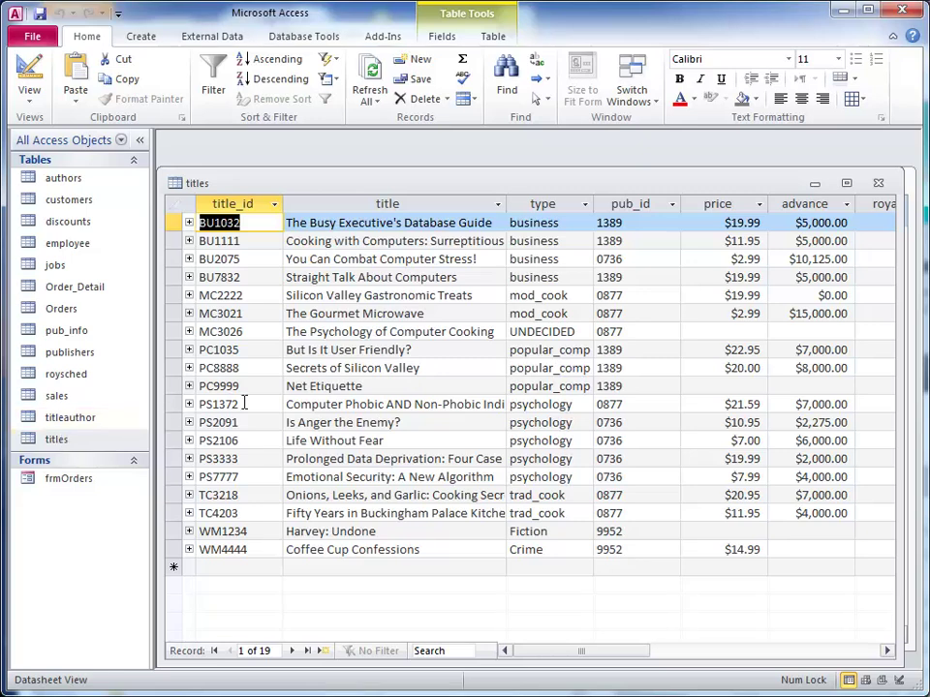
left_click(878, 184)
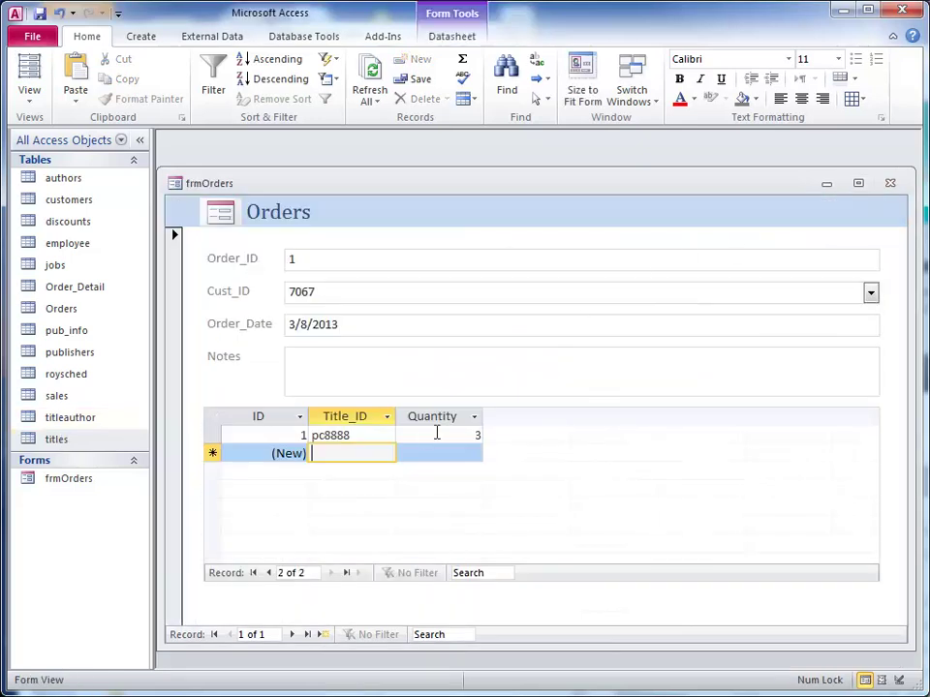
type("PS1372")
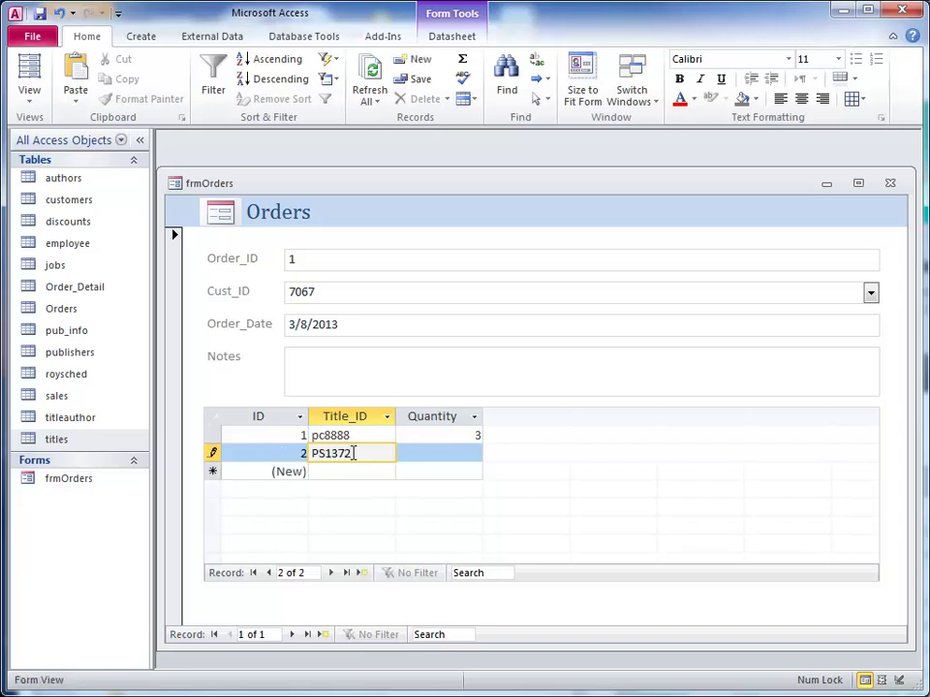
left_click(426, 454)
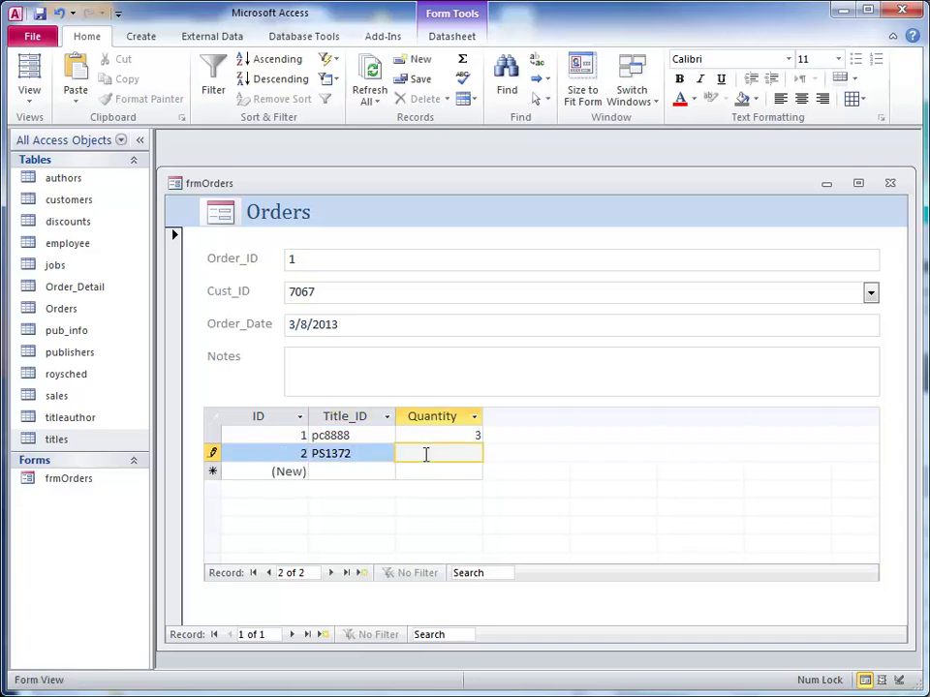
left_click(386, 471)
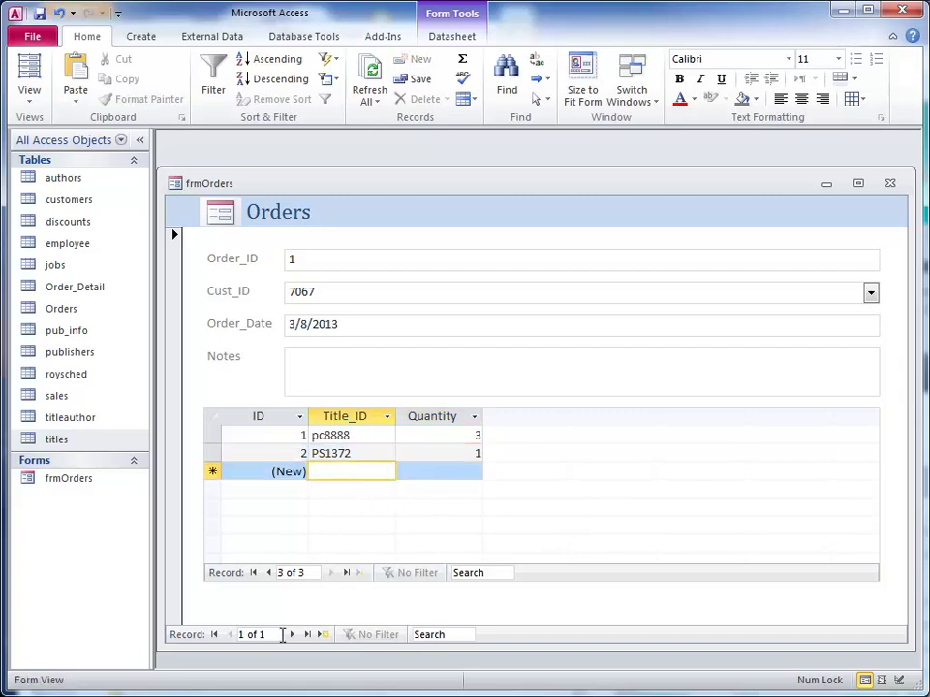
Go to a blank new order record, return to the first order to review its saved lines, and close frmOrders
left_click(291, 635)
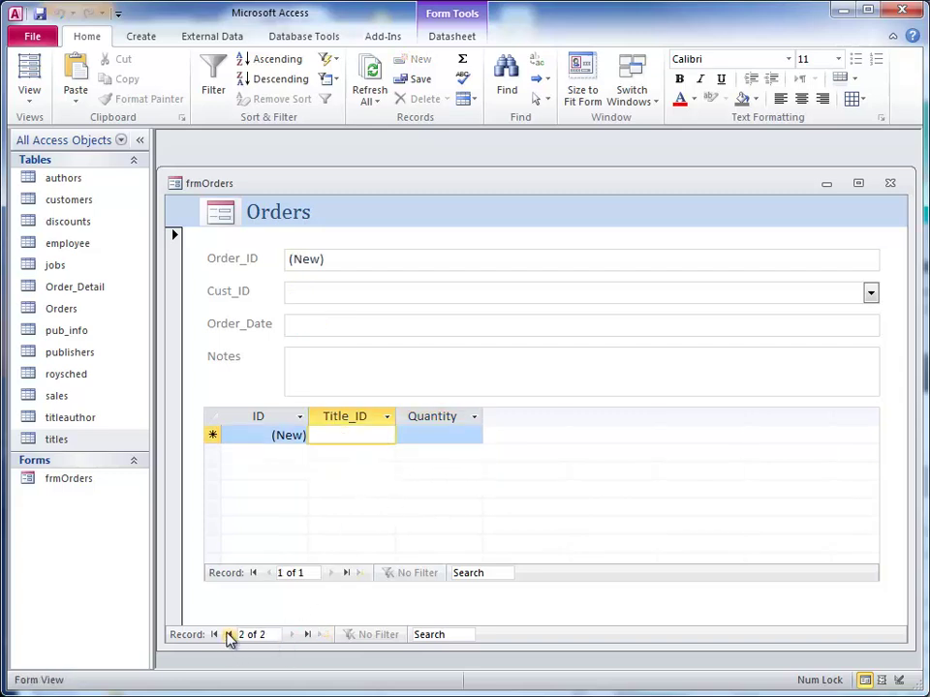
left_click(230, 635)
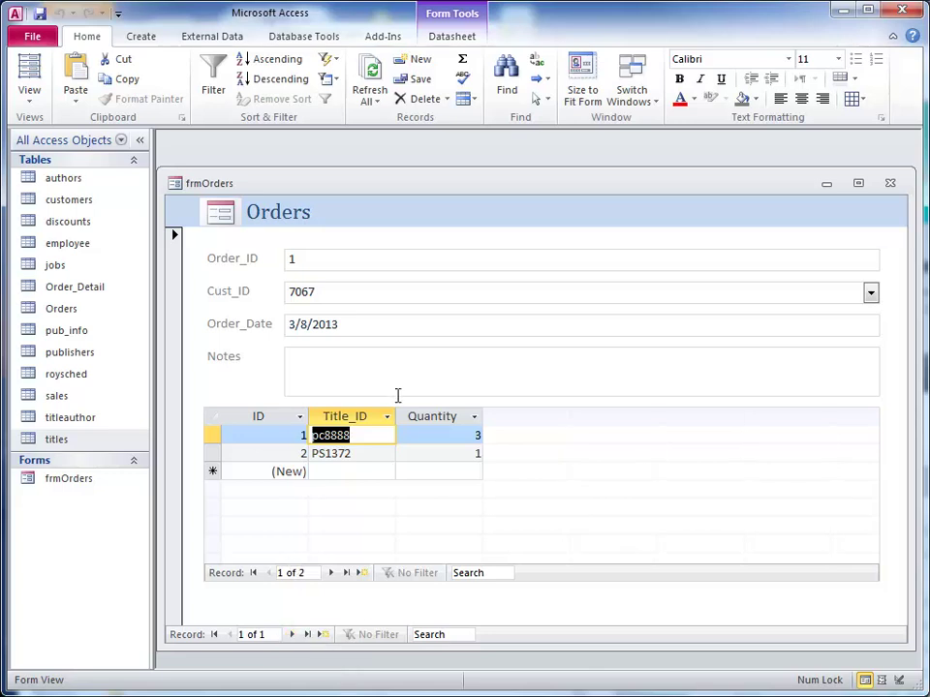
left_click(890, 185)
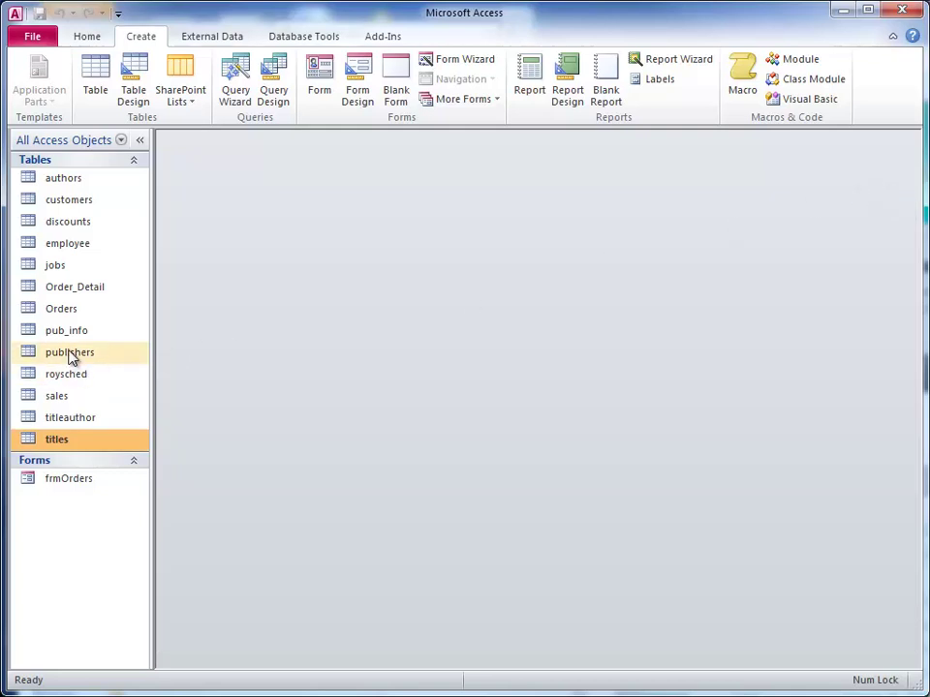
Open the Orders and Order_Detail tables to check the stored order and the Order_ID of each of its detail lines
double_click(61, 309)
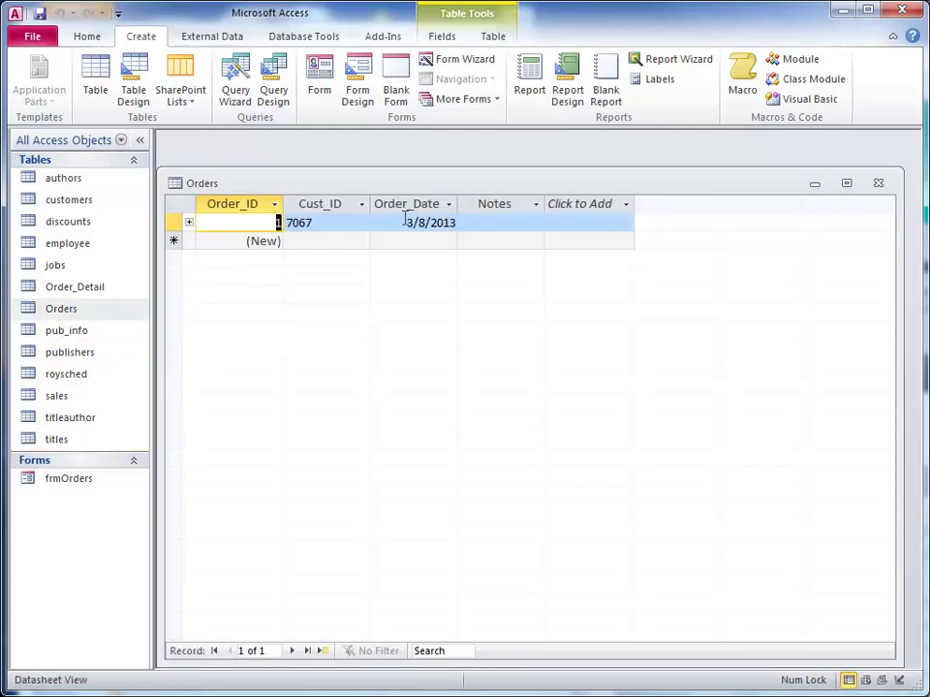
double_click(74, 287)
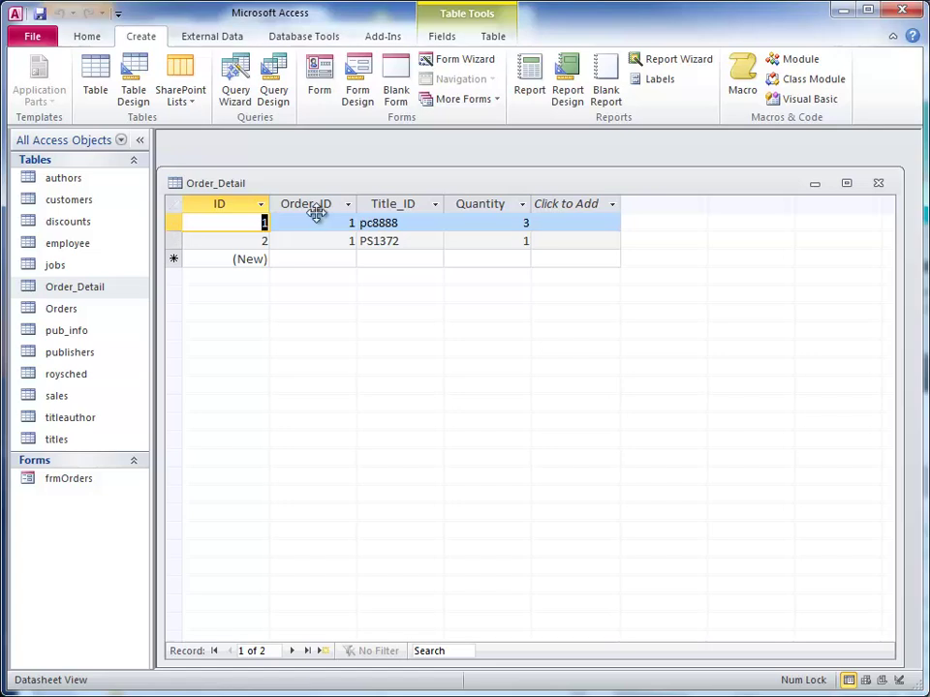
left_click(316, 221)
left_click(329, 241)
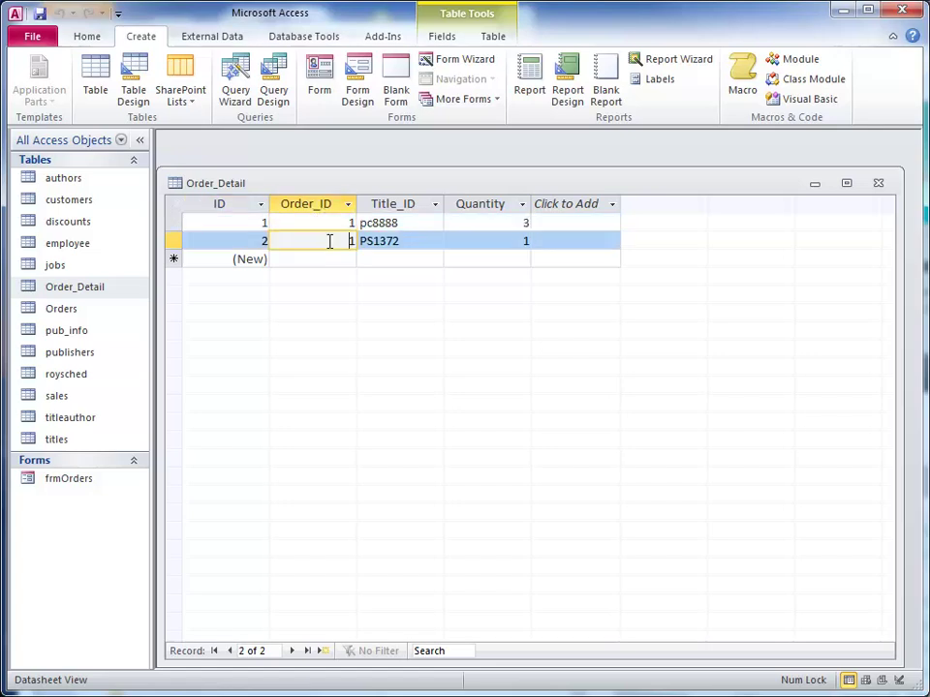
left_click(334, 223)
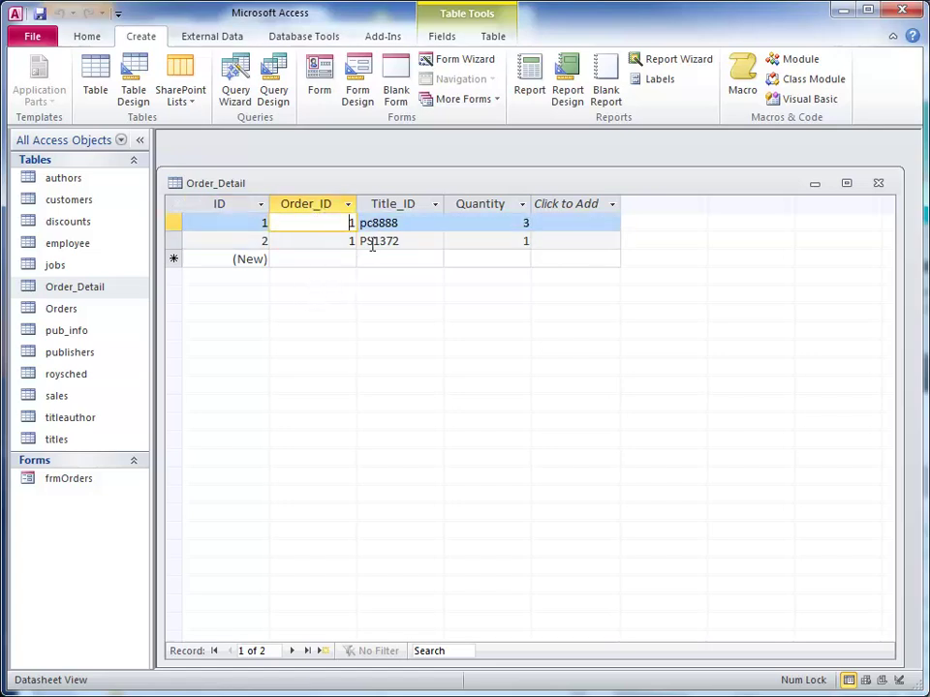